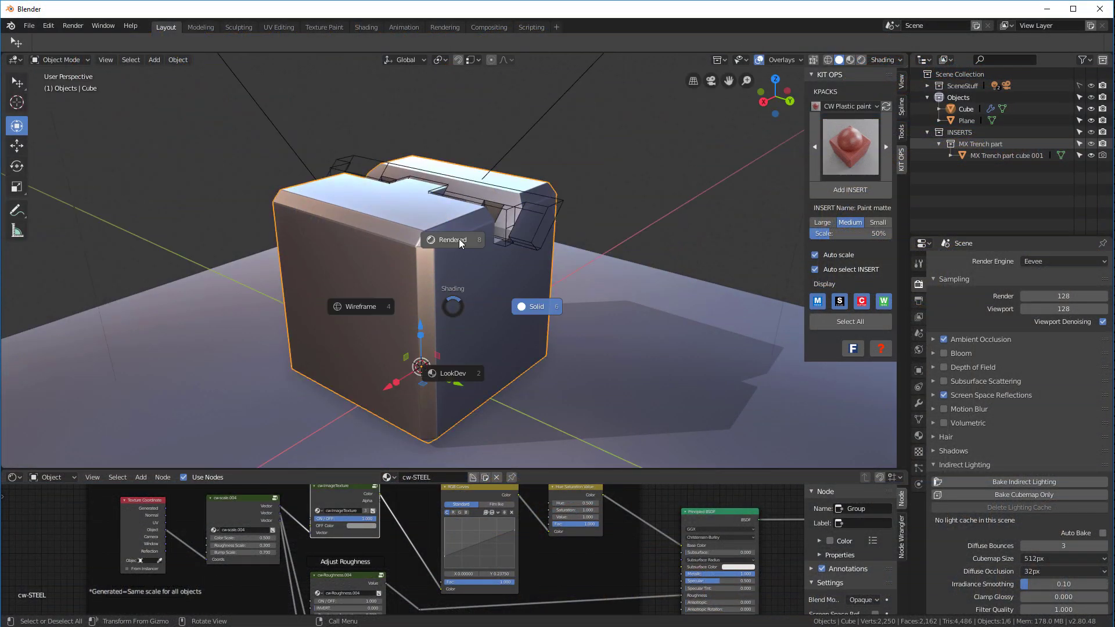
Switch the viewport to rendered shading and select the floor plane.
{"action": "left_click", "coordinate": [459, 239]}
{"action": "mouse_move", "coordinate": [459, 239]}
{"action": "middle_mouse_down"}
{"action": "mouse_move", "coordinate": [257, 175]}
{"action": "mouse_move", "coordinate": [452, 239]}
{"action": "mouse_move", "coordinate": [531, 228]}
{"action": "middle_mouse_up"}
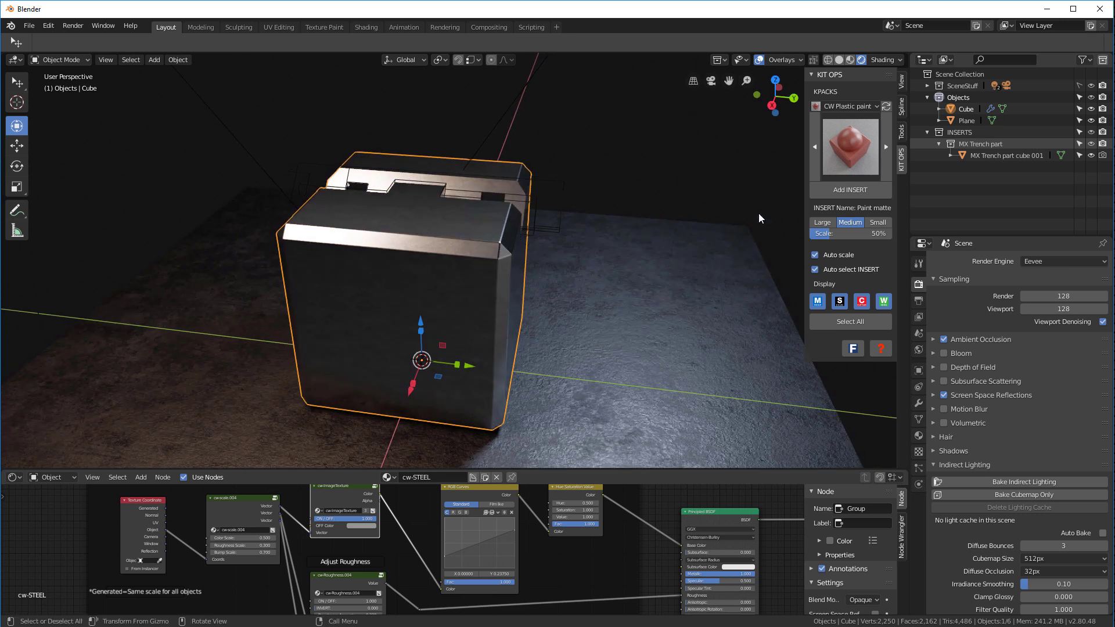
{"action": "left_click", "coordinate": [623, 295]}
Set the KIT OPS insert size to Small with a 10% scale.
{"action": "left_click", "coordinate": [877, 222]}
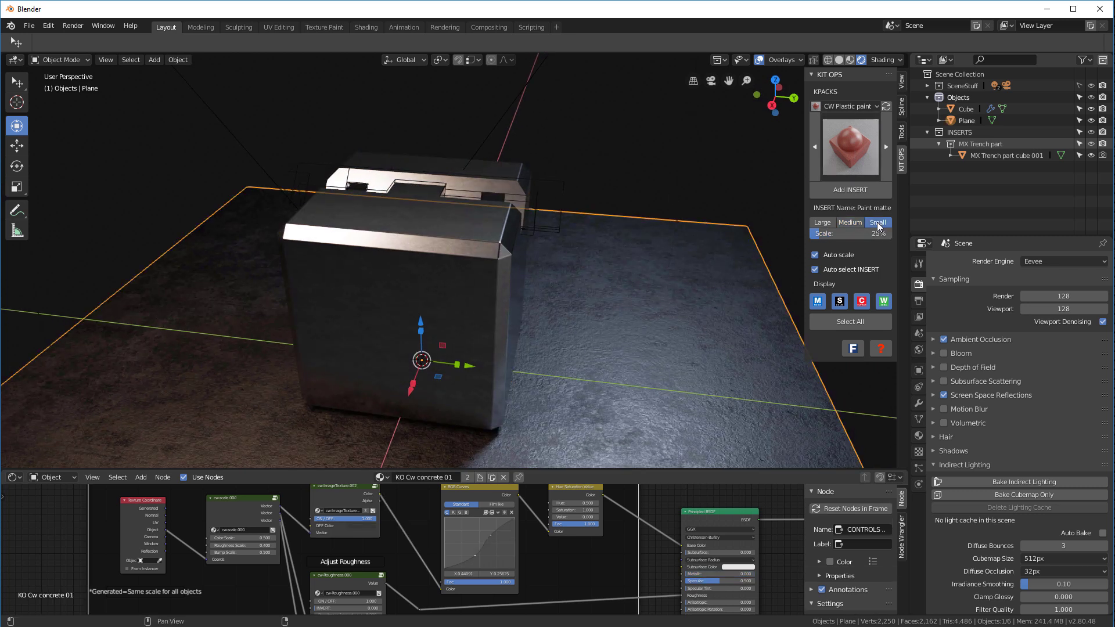
{"action": "left_click", "coordinate": [871, 235]}
{"action": "type", "text": "10"}
{"action": "key", "text": "Return"}
Add the red Paint matte insert and place it on the floor beside the box.
{"action": "left_click", "coordinate": [856, 192]}
{"action": "left_click", "coordinate": [660, 294]}
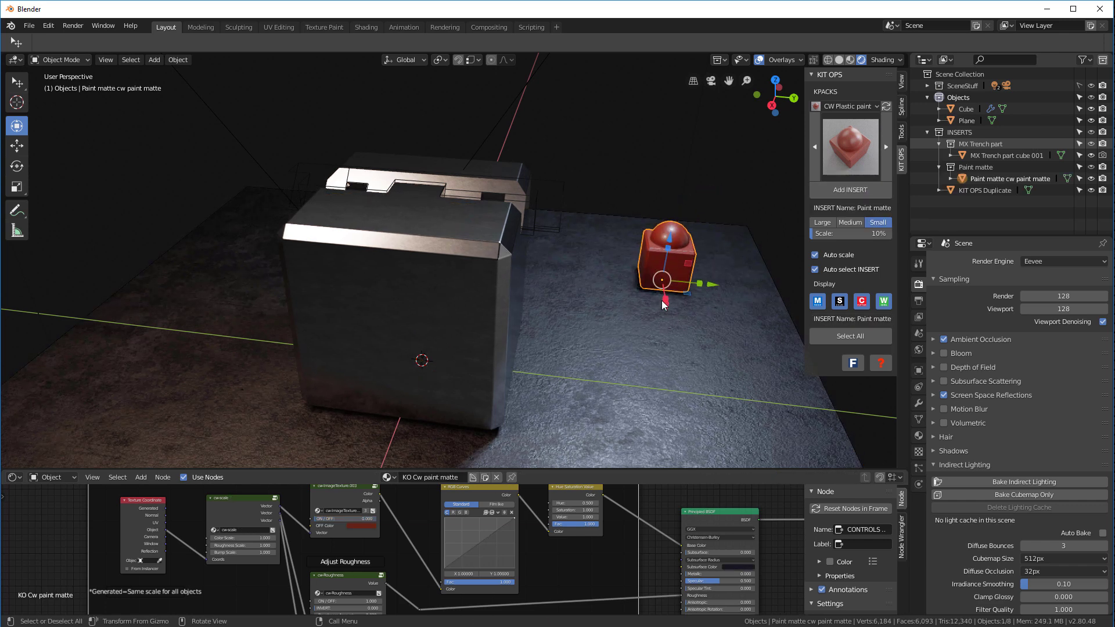
{"action": "middle_click_drag", "start_coordinate": [667, 311], "coordinate": [406, 238]}
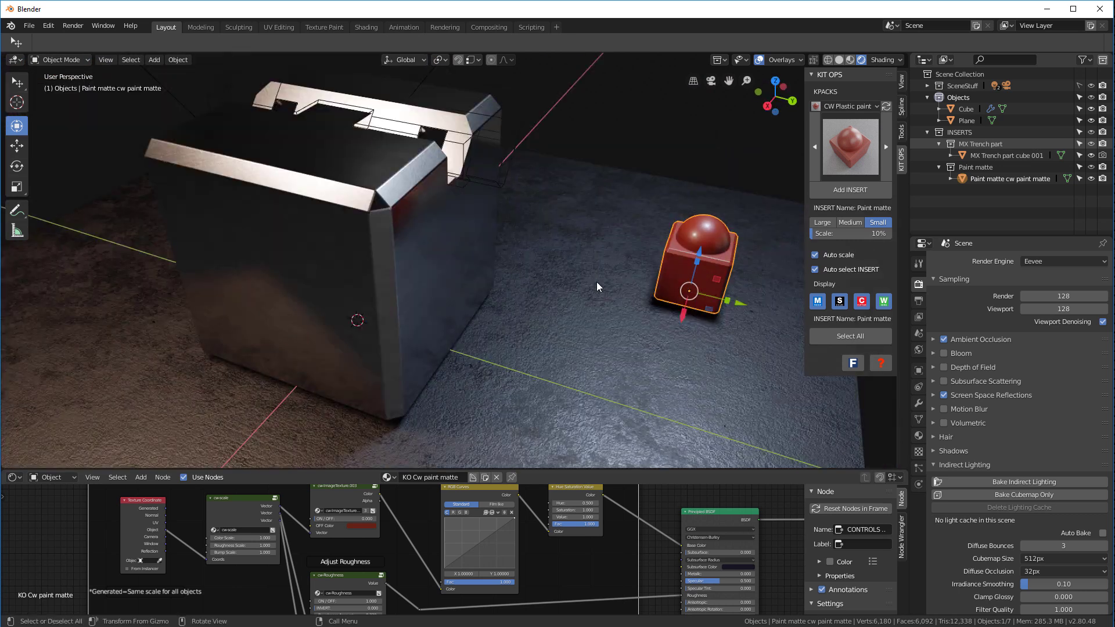
Copy the insert's red KO Cw paint matte material onto the big box with Copy Material to Selected.
{"action": "left_click", "coordinate": [456, 246]}
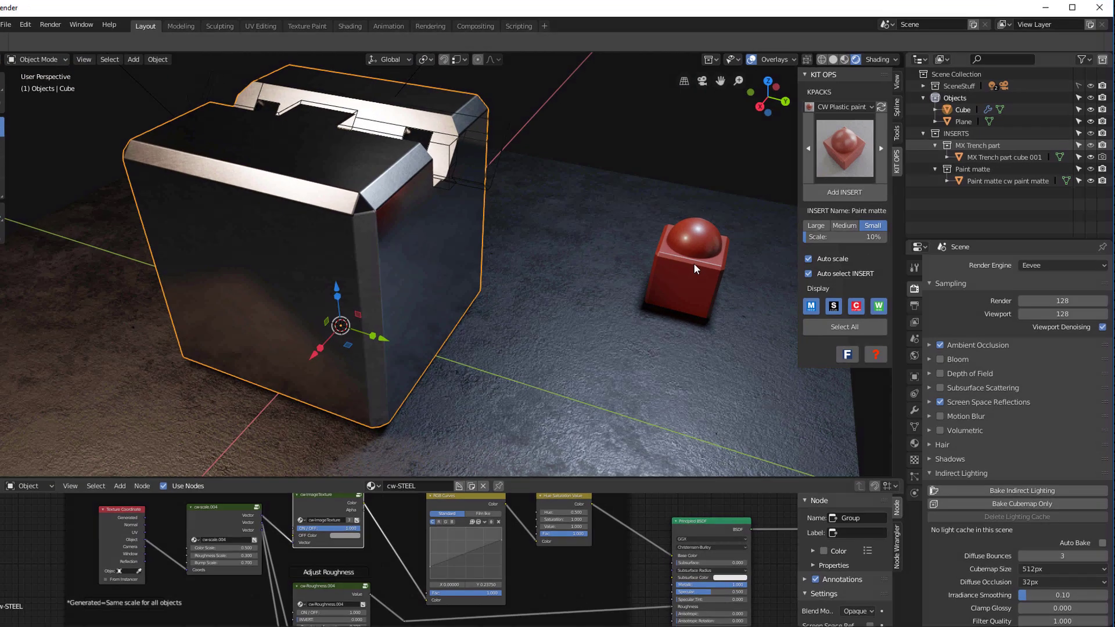
{"action": "left_click", "coordinate": [707, 264], "text": "shift"}
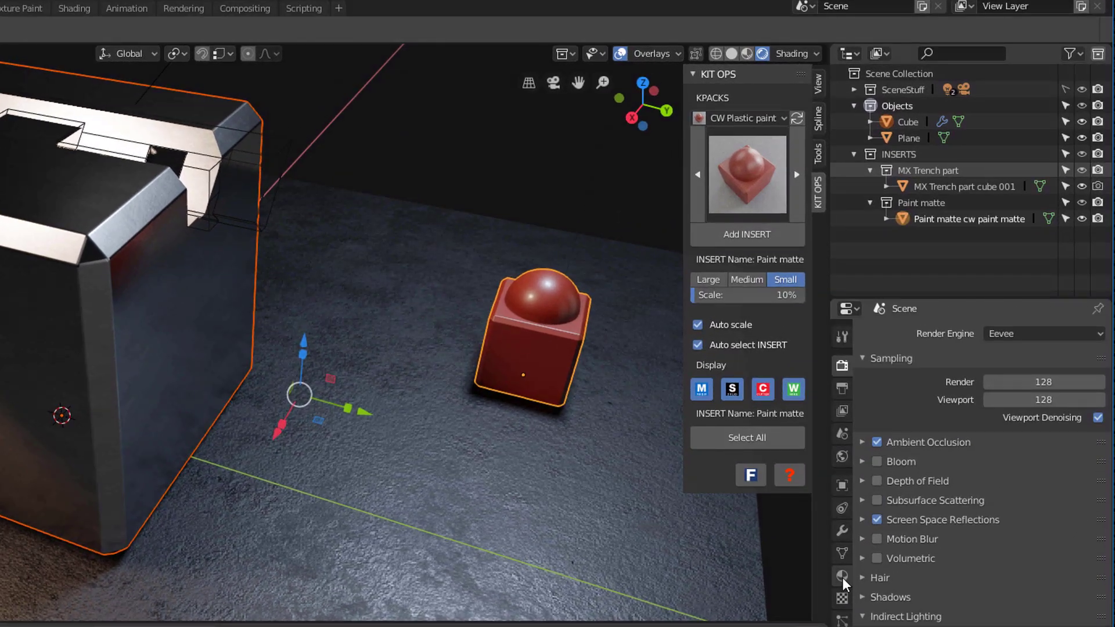
{"action": "left_click", "coordinate": [859, 545]}
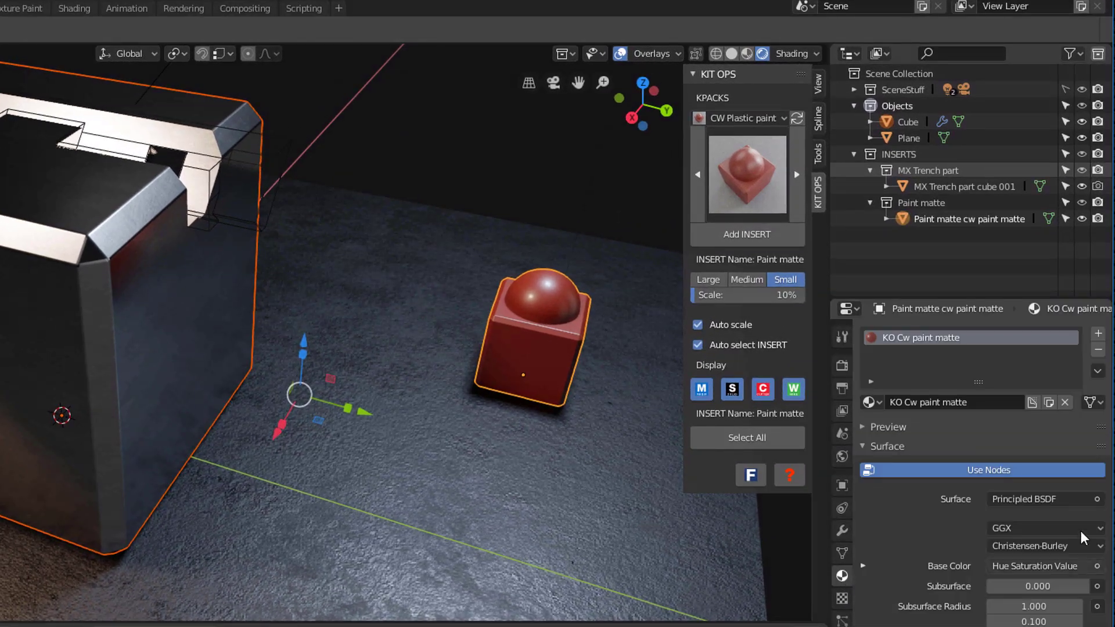
{"action": "left_click", "coordinate": [1097, 370]}
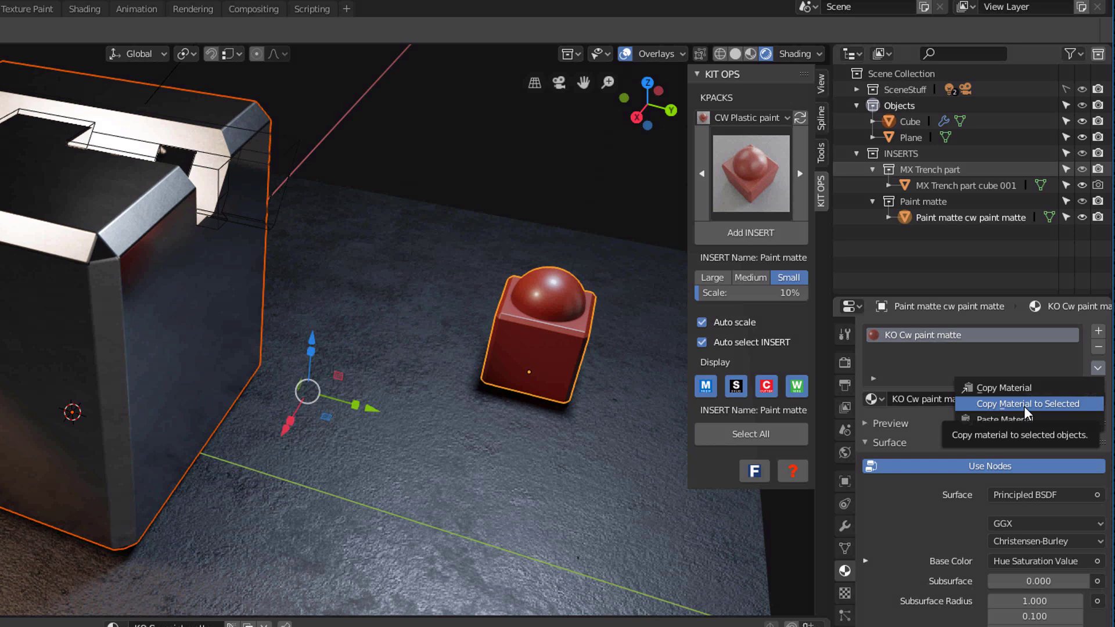
{"action": "left_click", "coordinate": [1024, 408]}
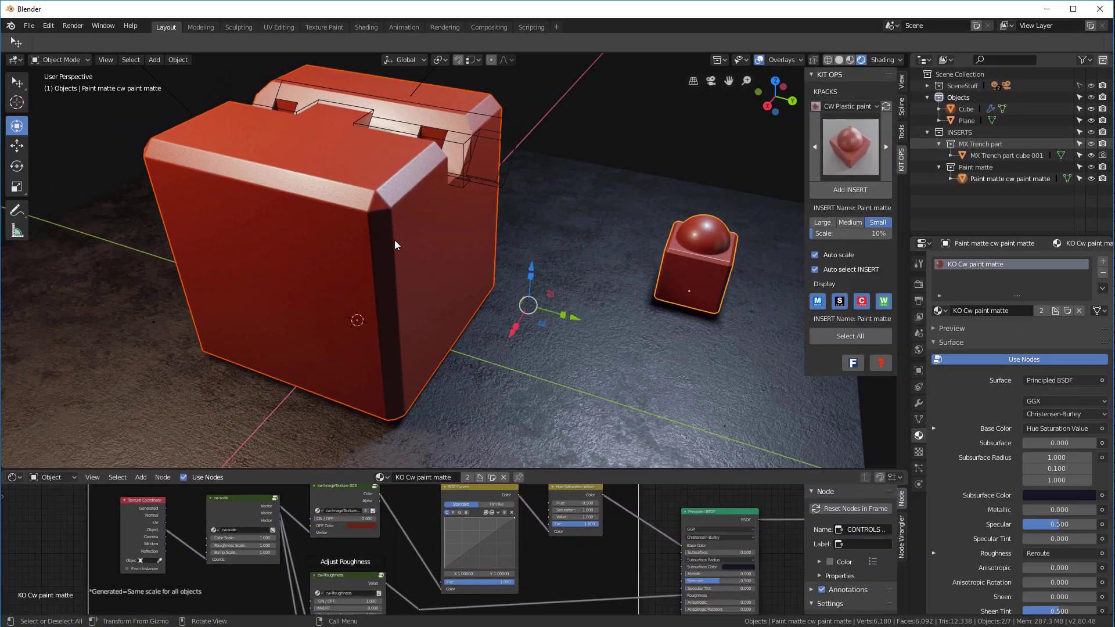
{"action": "scroll", "coordinate": [395, 244], "scroll_direction": "down", "scroll_amount": 5}
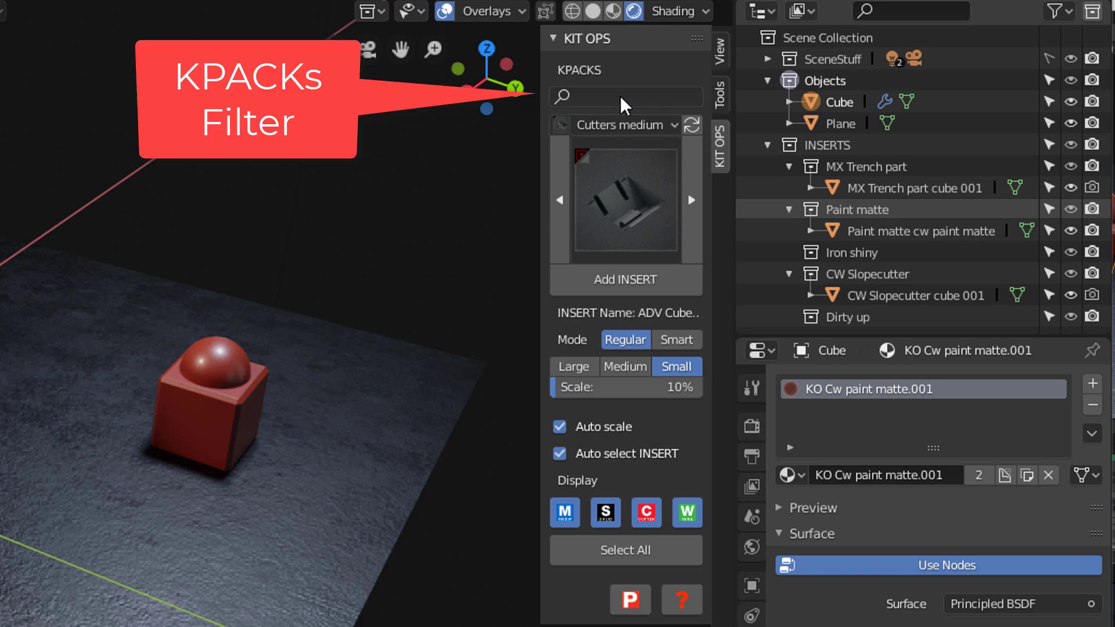
Filter the KPACKS list with 'cw' and load CW Other to reveal its Carpet insert.
{"action": "left_click", "coordinate": [608, 127]}
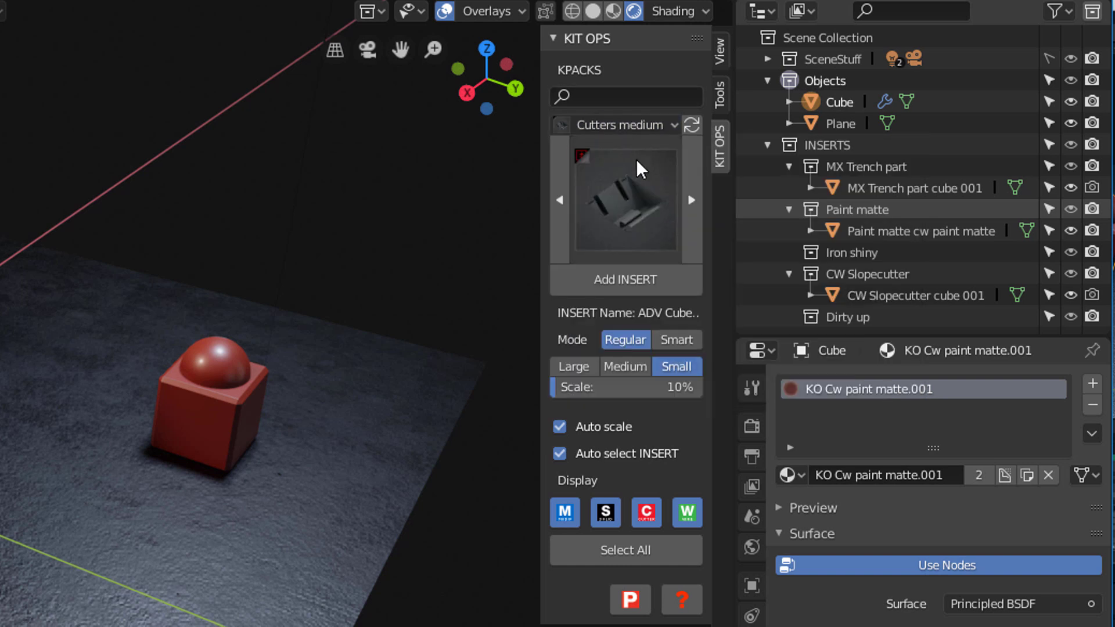
{"action": "left_click", "coordinate": [630, 127]}
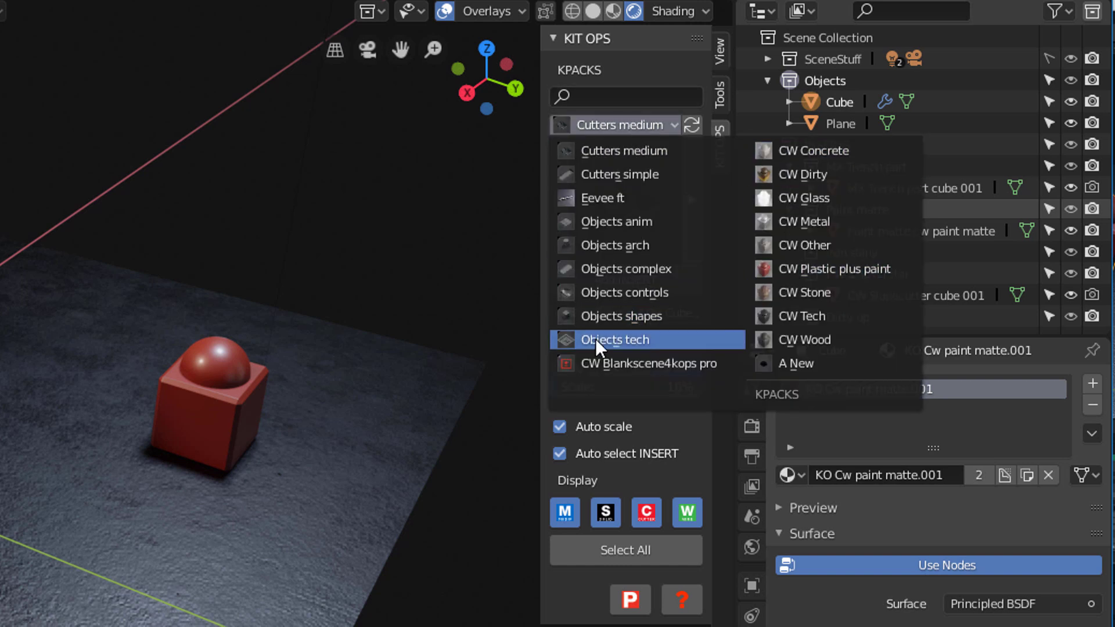
{"action": "left_click", "coordinate": [614, 95]}
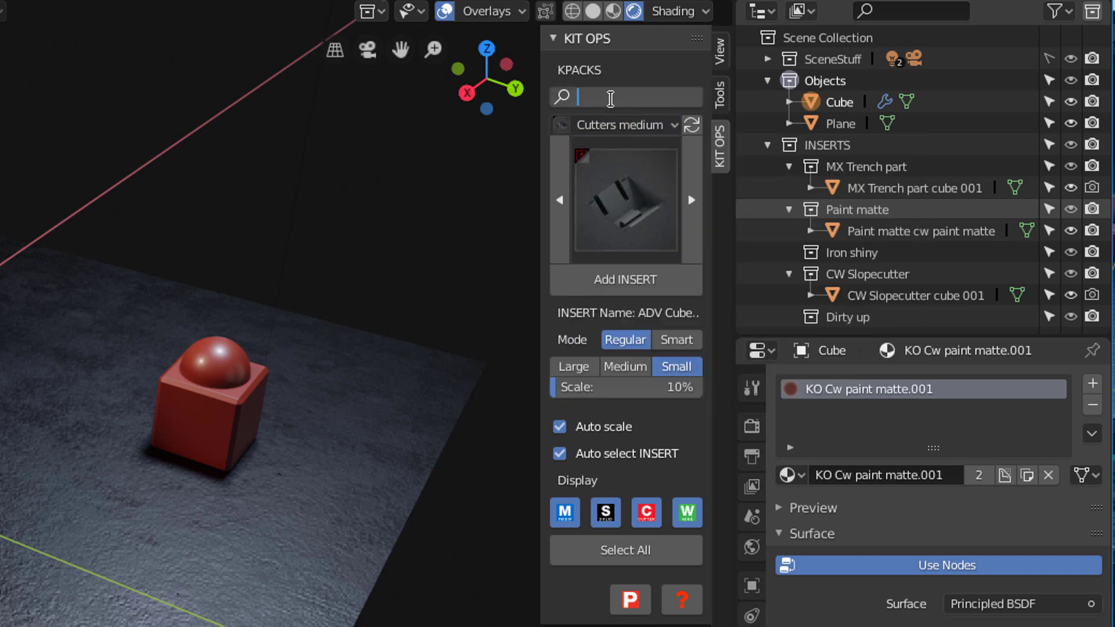
{"action": "type", "text": "cw"}
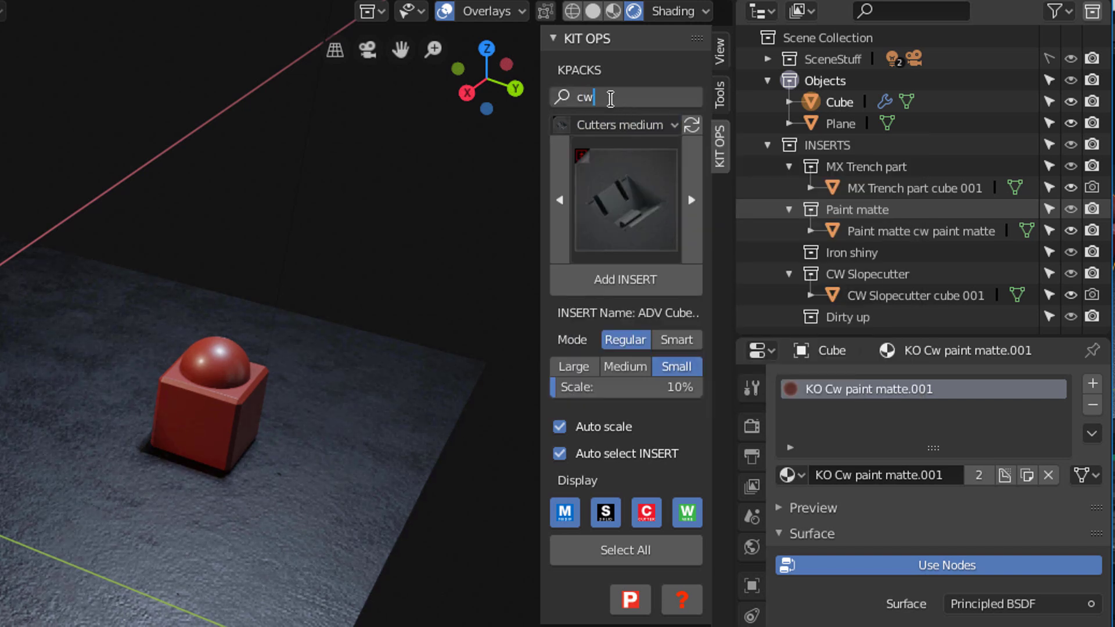
{"action": "key", "text": "Return"}
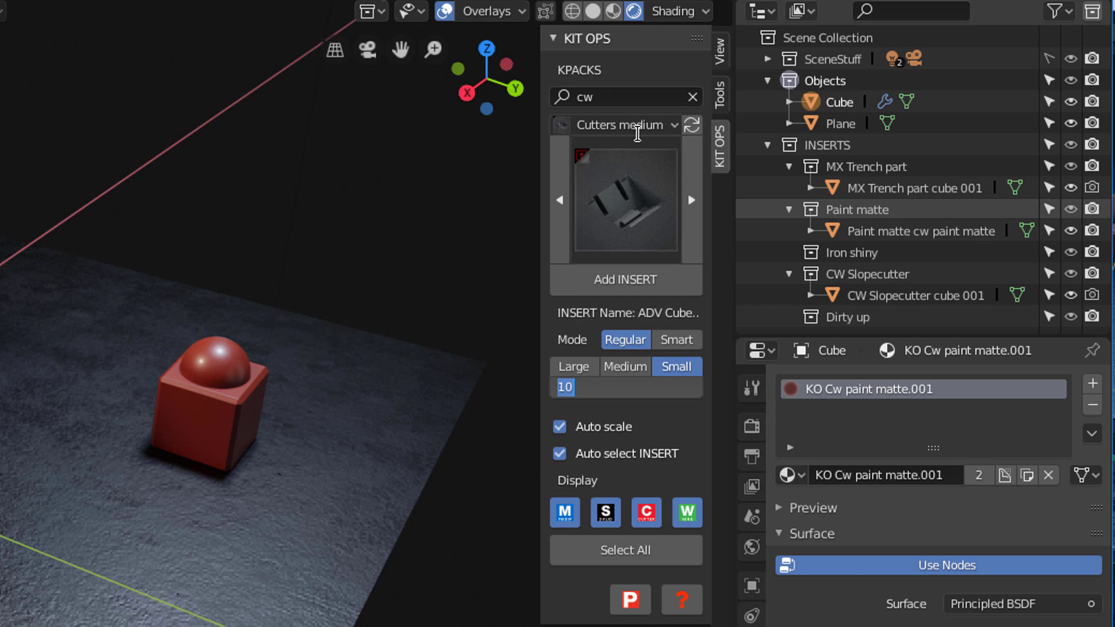
{"action": "left_click", "coordinate": [633, 125]}
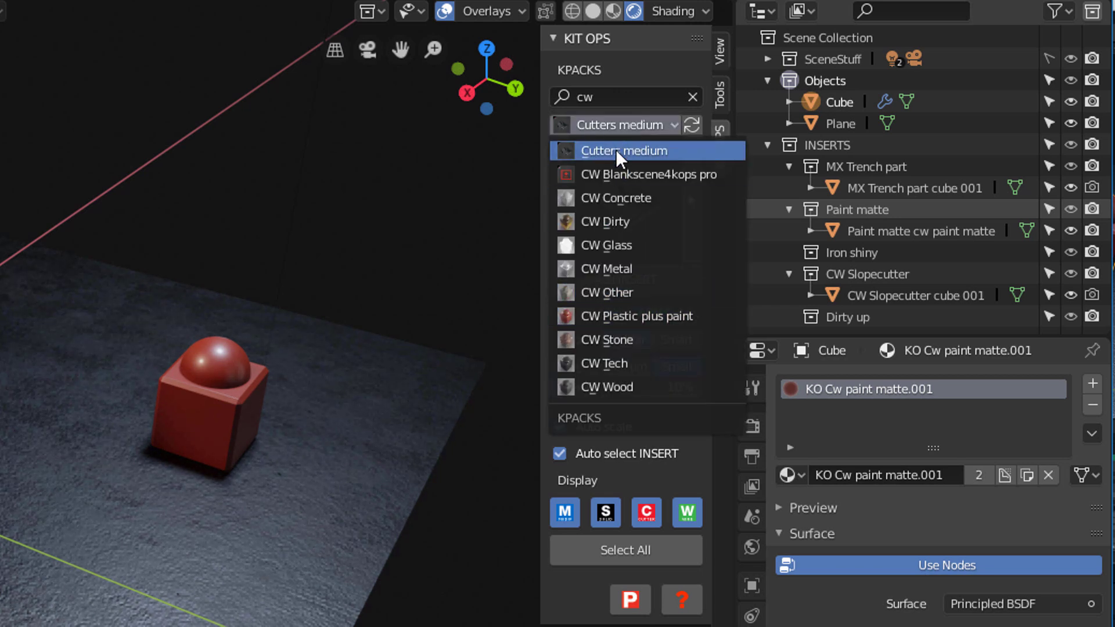
{"action": "left_click", "coordinate": [584, 290]}
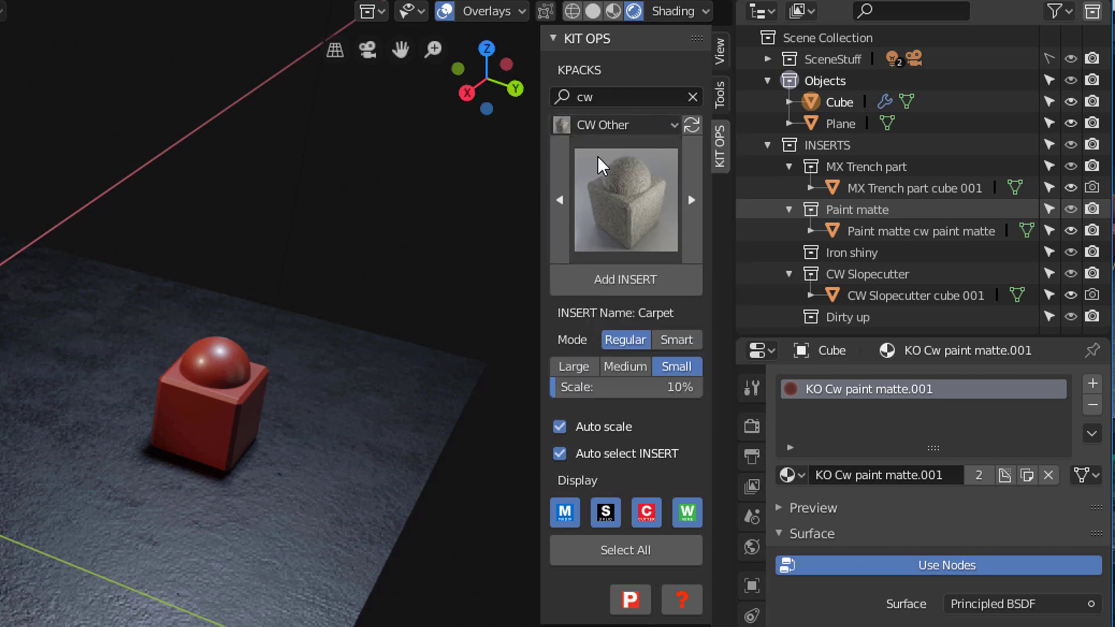
Add the CW Carpet insert material to the big cube, replacing the red paint.
{"action": "left_click", "coordinate": [604, 125]}
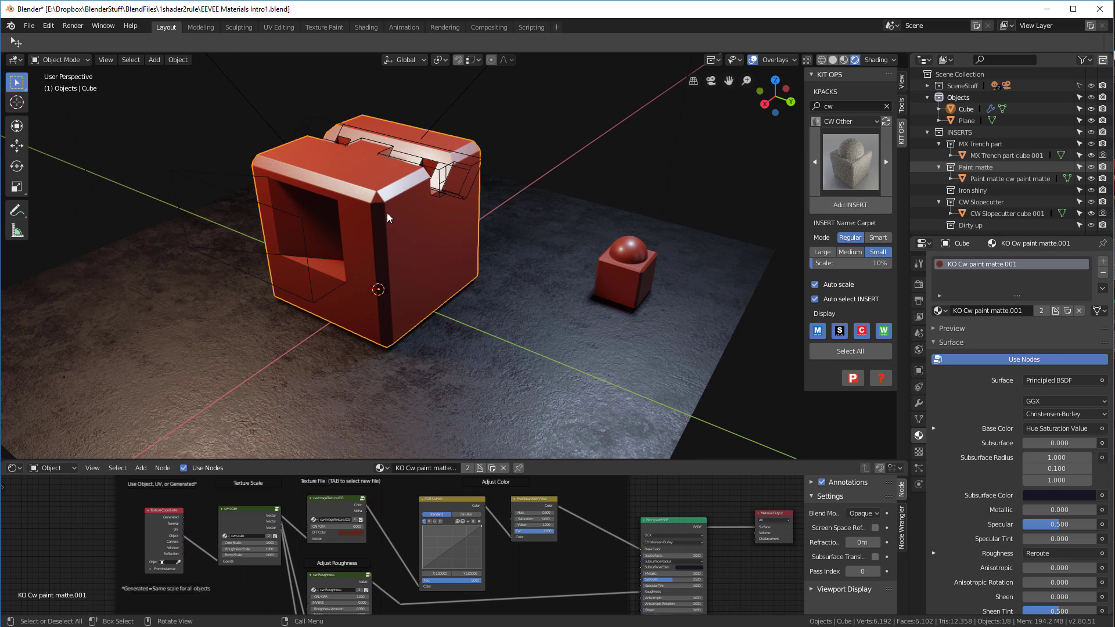
{"action": "left_click", "coordinate": [867, 207]}
{"action": "middle_click_drag", "start_coordinate": [410, 207], "coordinate": [430, 190]}
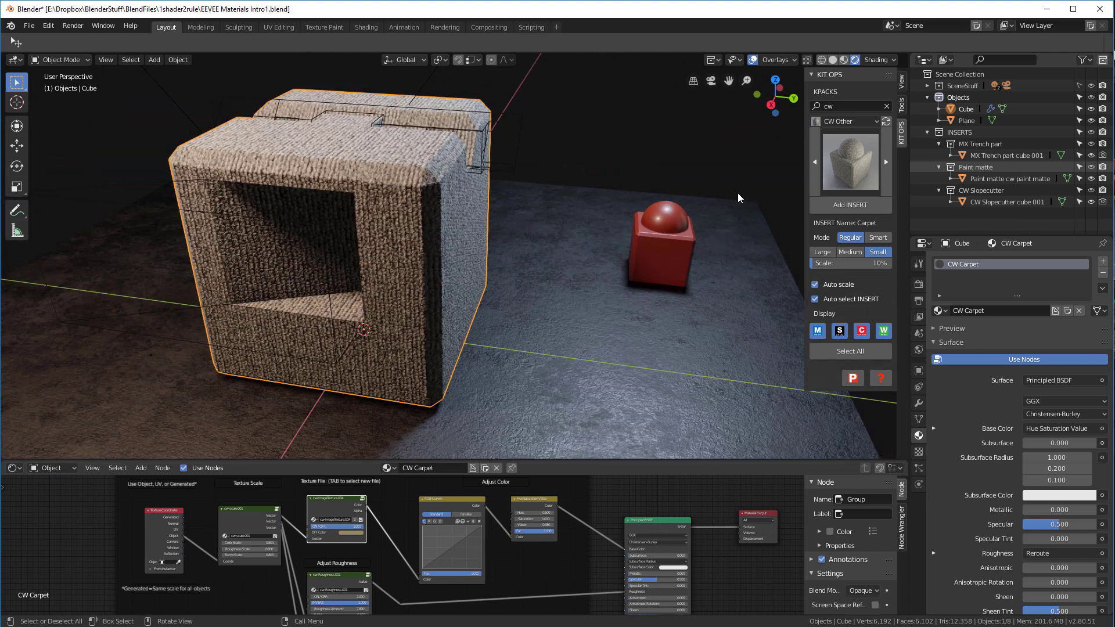
Tint the carpet texture node's OFF Color a muted blue-grey.
{"action": "middle_click_drag", "start_coordinate": [734, 194], "coordinate": [626, 185]}
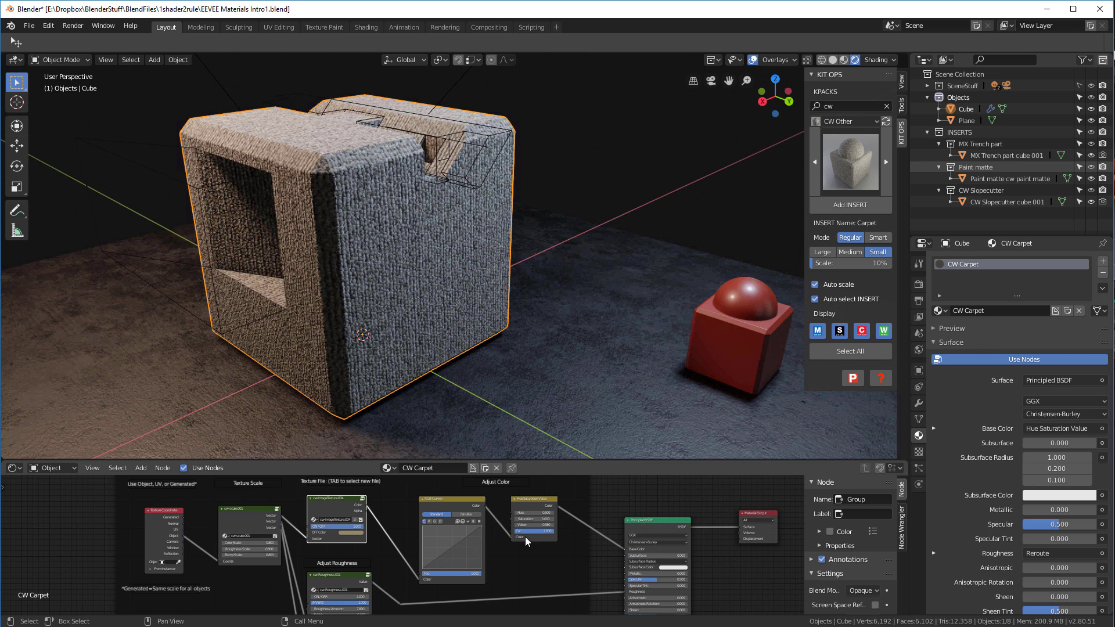
{"action": "scroll", "coordinate": [443, 537], "scroll_direction": "down", "scroll_amount": 3}
{"action": "scroll", "coordinate": [443, 540], "scroll_direction": "up", "scroll_amount": 4}
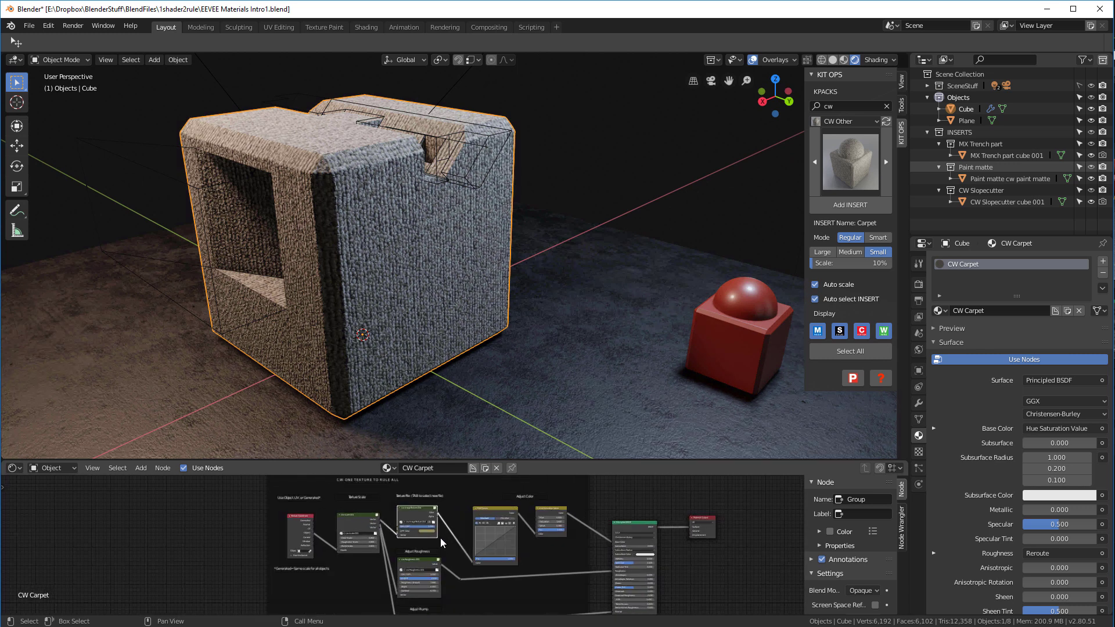
{"action": "scroll", "coordinate": [443, 541], "scroll_direction": "up", "scroll_amount": 1}
{"action": "scroll", "coordinate": [436, 537], "scroll_direction": "down", "scroll_amount": 1}
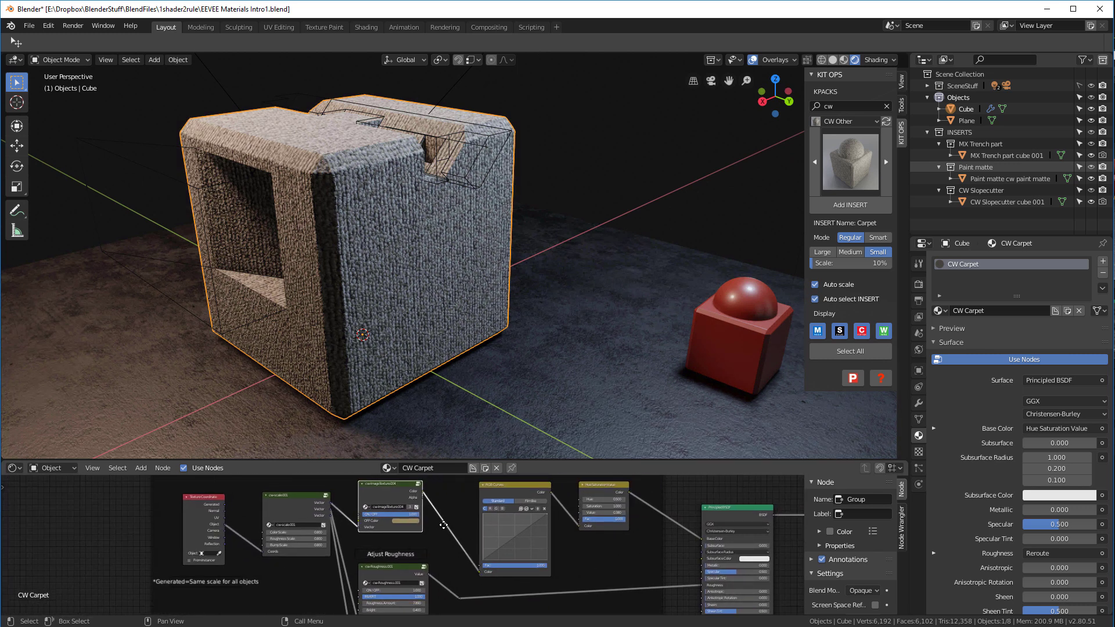
{"action": "scroll", "coordinate": [459, 538], "scroll_direction": "up", "scroll_amount": 1}
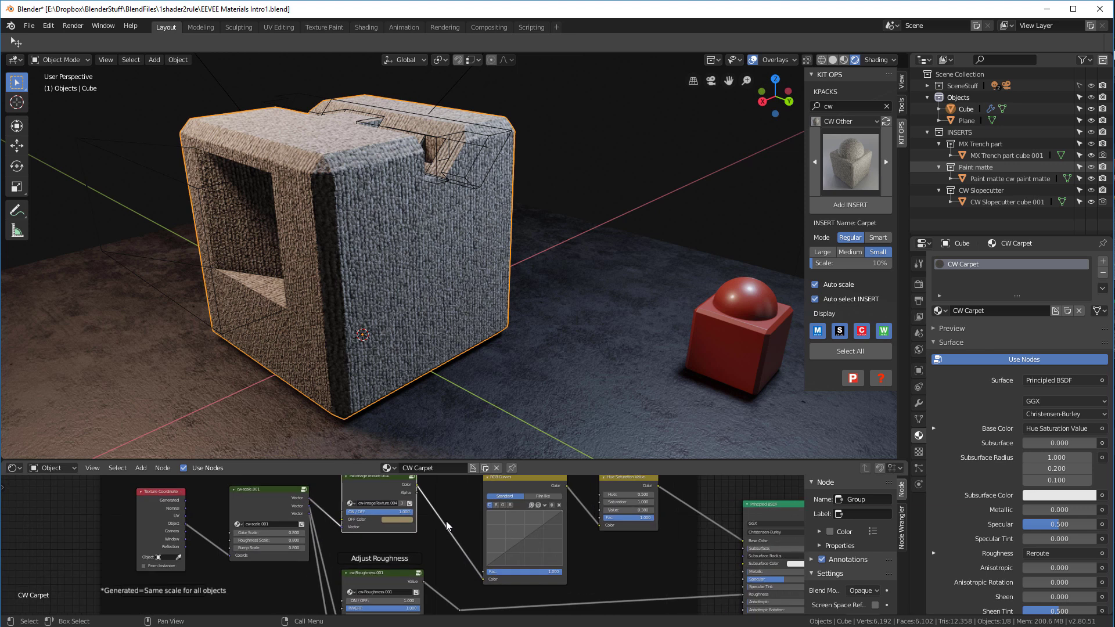
{"action": "scroll", "coordinate": [443, 552], "scroll_direction": "up", "scroll_amount": 1}
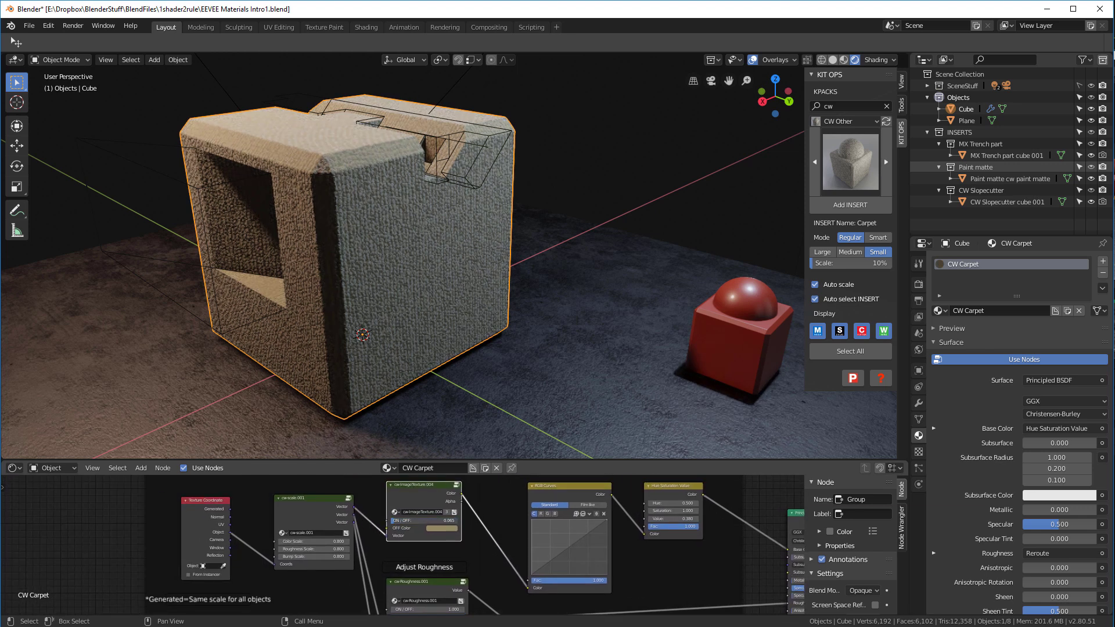
{"action": "left_click", "coordinate": [437, 529]}
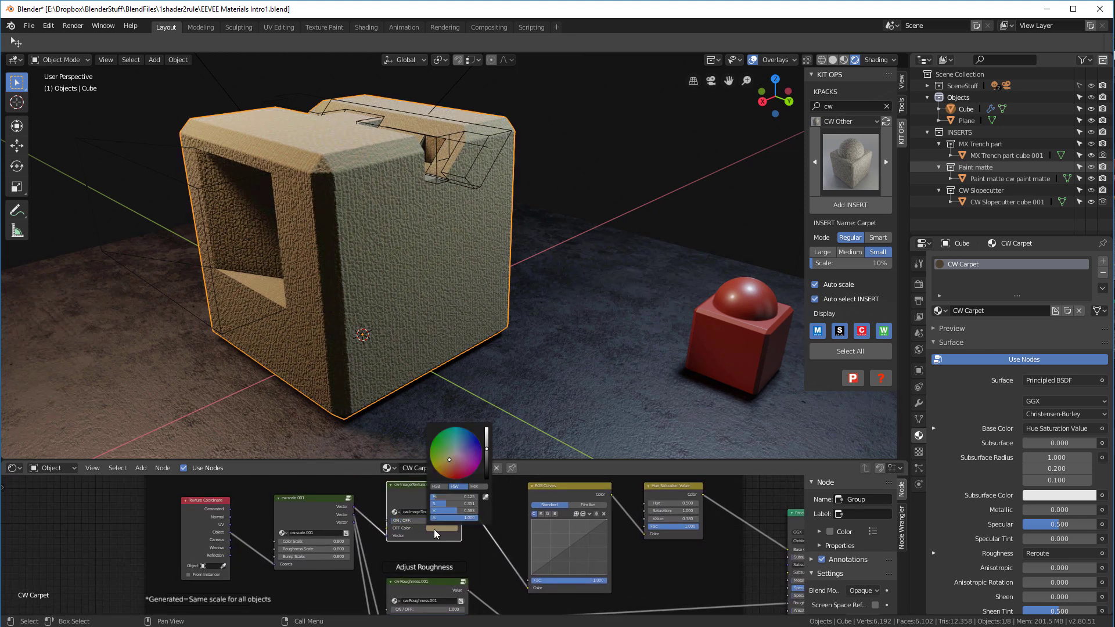
{"action": "left_click", "coordinate": [468, 439]}
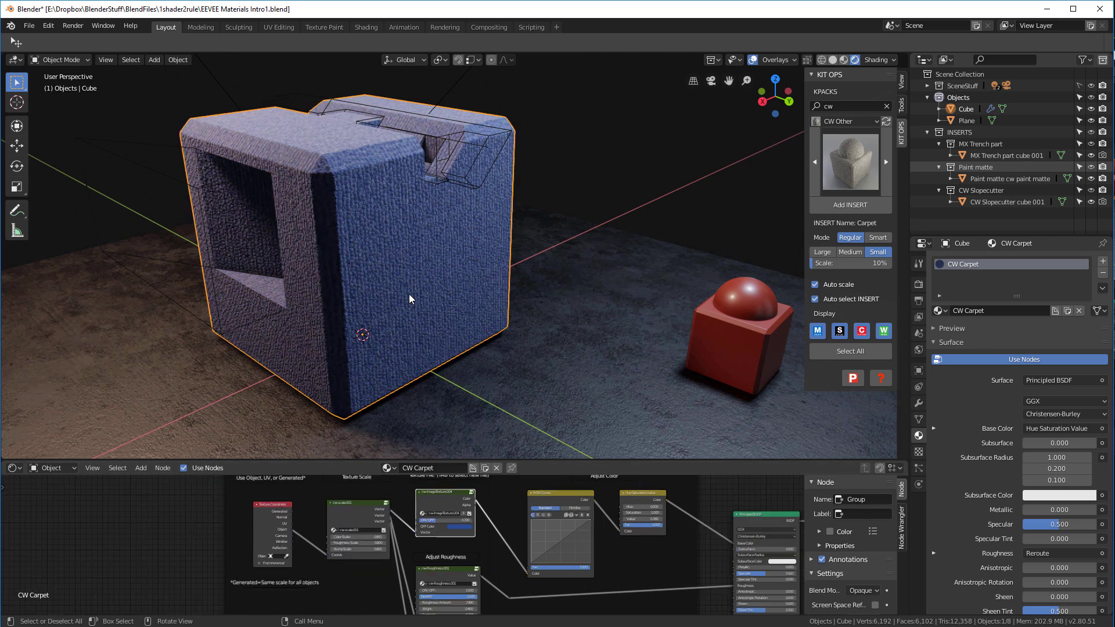
{"action": "middle_click_drag", "start_coordinate": [409, 294], "coordinate": [454, 301]}
Select the small red insert and apply the CW Carpet material to it too.
{"action": "left_click", "coordinate": [669, 254]}
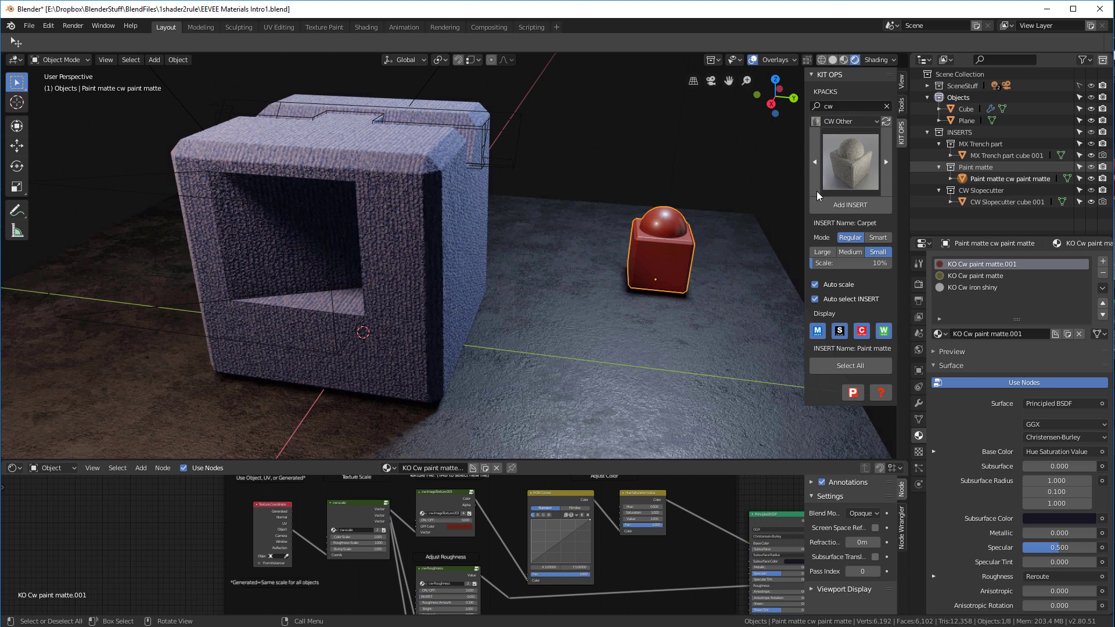
{"action": "left_click", "coordinate": [857, 207]}
{"action": "middle_click_drag", "start_coordinate": [540, 247], "coordinate": [752, 239]}
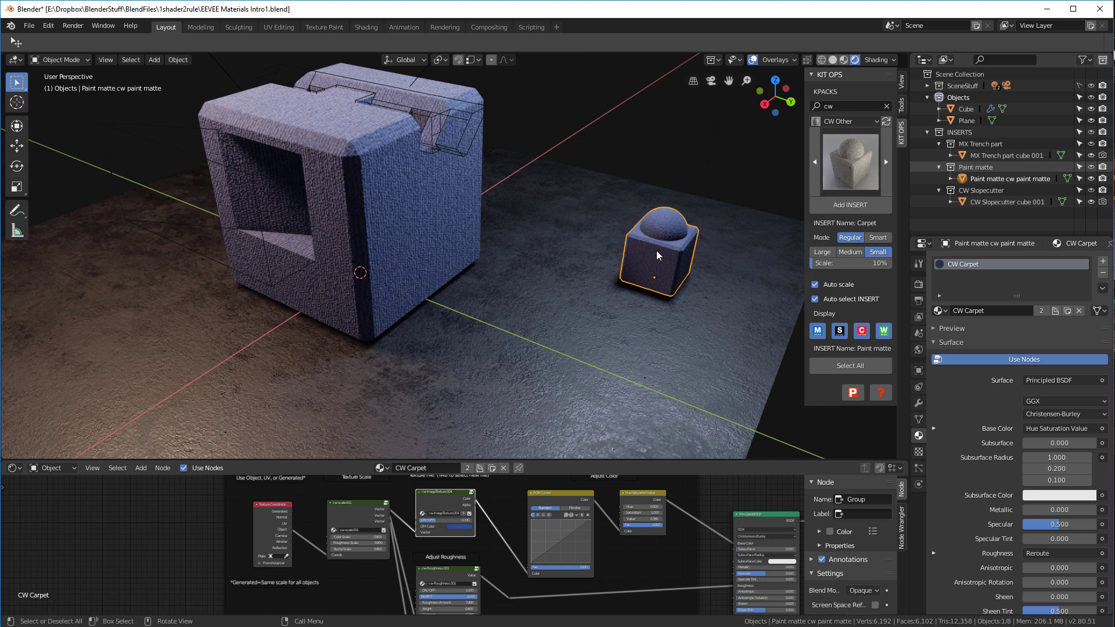
Reapply the CW Carpet insert to the small cube, giving it a lighter grey carpet finish.
{"action": "left_click", "coordinate": [411, 187]}
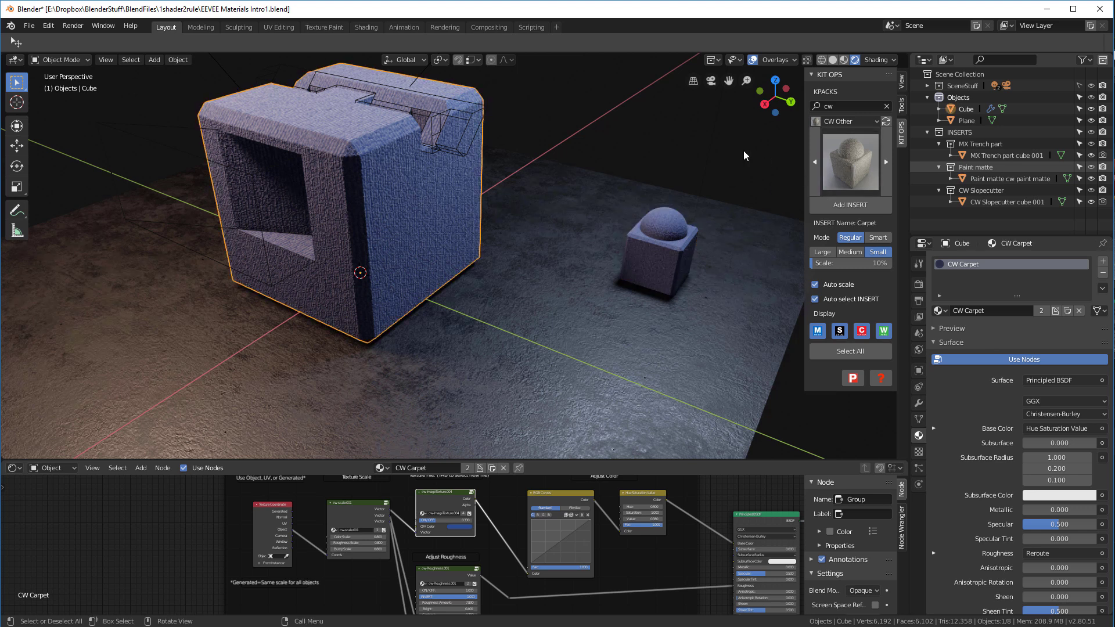
{"action": "left_click", "coordinate": [672, 252]}
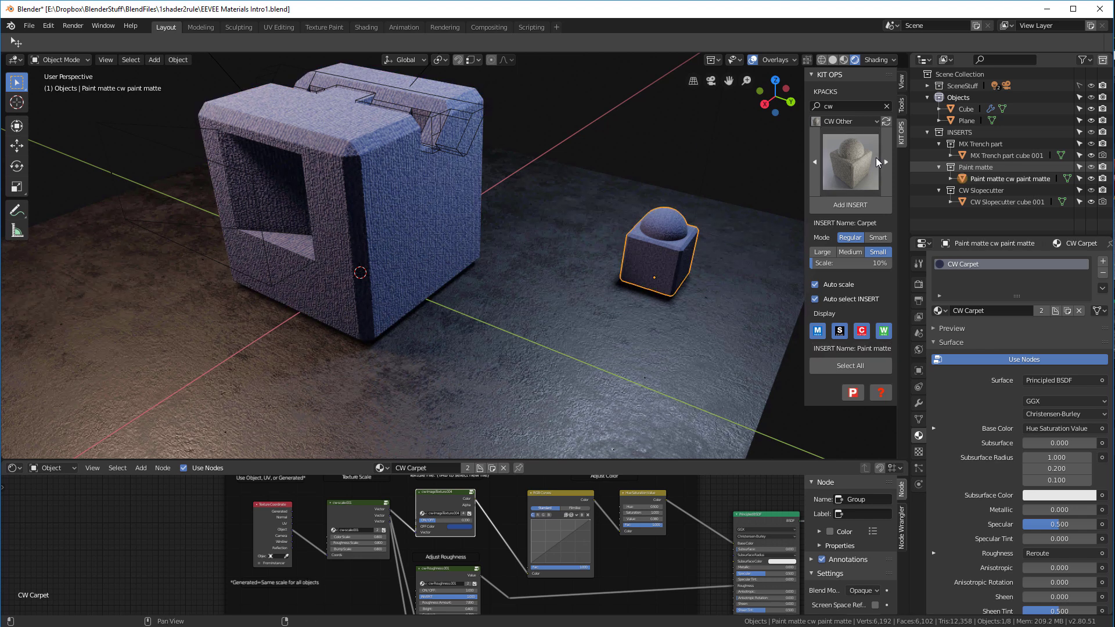
{"action": "left_click", "coordinate": [850, 204]}
{"action": "middle_click_drag", "start_coordinate": [784, 215], "coordinate": [629, 239]}
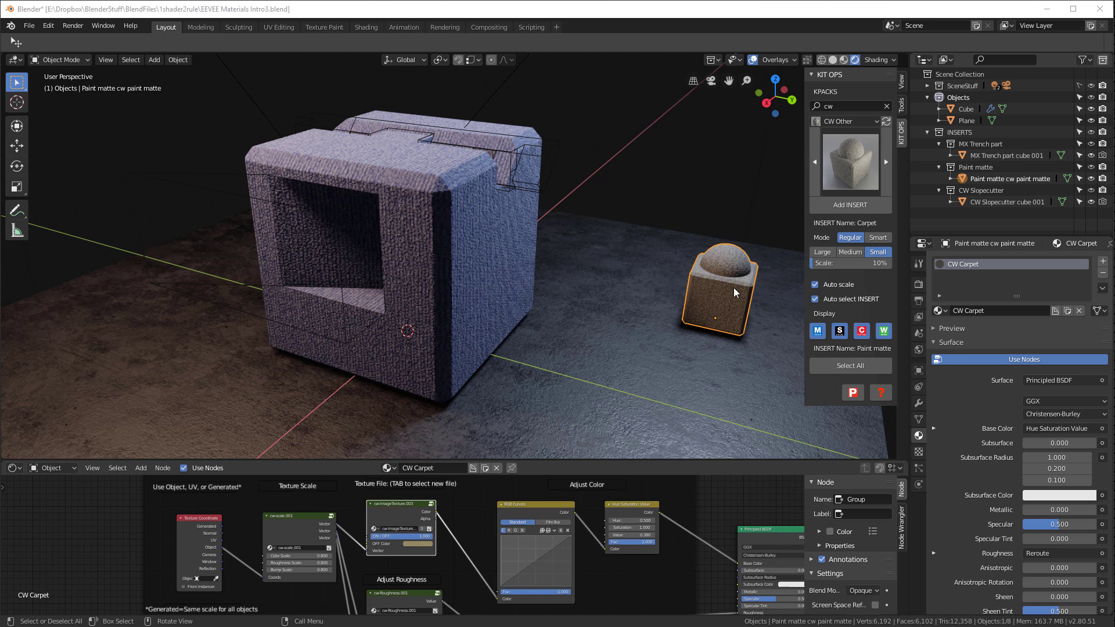
Make the bottom area an Image Editor showing seamless_carpet_texture.jpg, then select the big cube.
{"action": "left_click", "coordinate": [13, 467]}
{"action": "left_click", "coordinate": [46, 524]}
{"action": "left_click", "coordinate": [408, 469]}
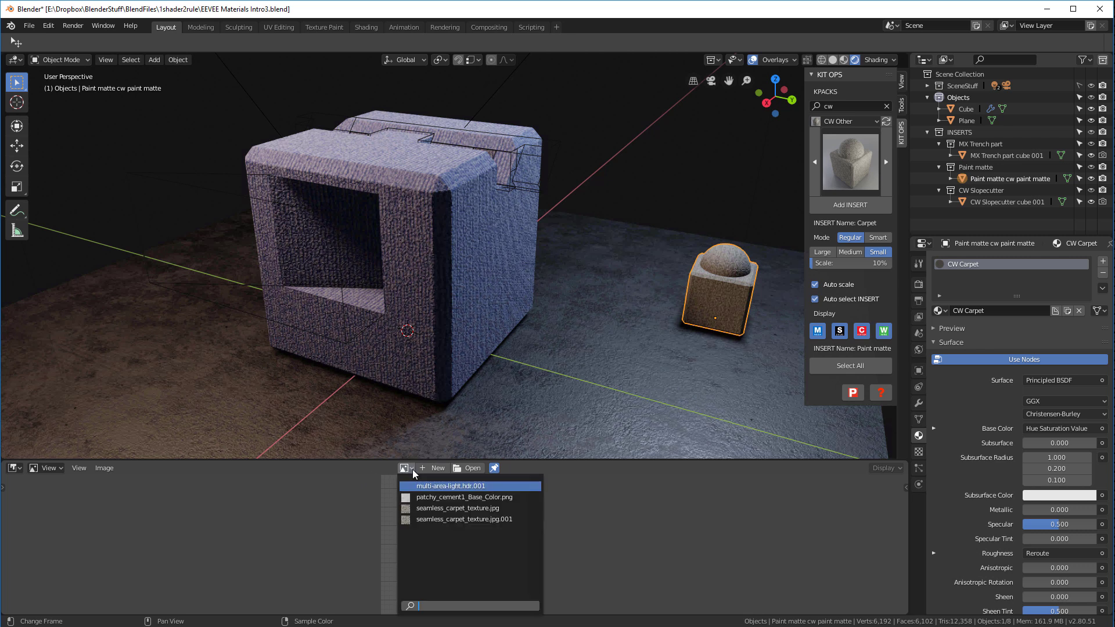
{"action": "left_click", "coordinate": [431, 509]}
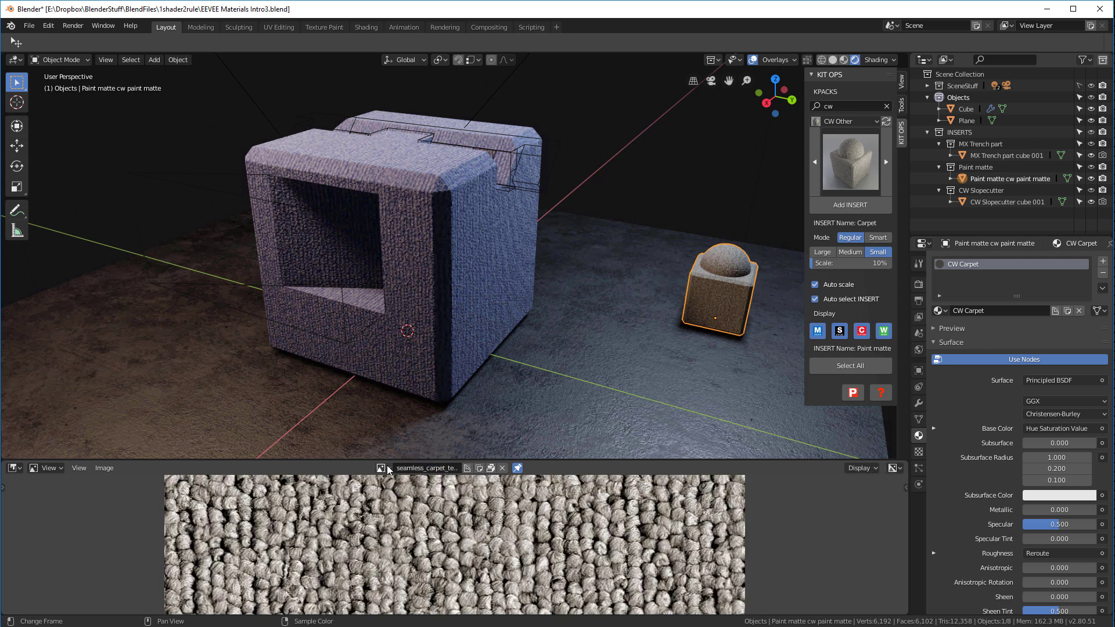
{"action": "left_click", "coordinate": [381, 468]}
{"action": "left_click", "coordinate": [436, 523]}
{"action": "left_click", "coordinate": [384, 469]}
{"action": "left_click", "coordinate": [386, 468]}
{"action": "left_click", "coordinate": [448, 222]}
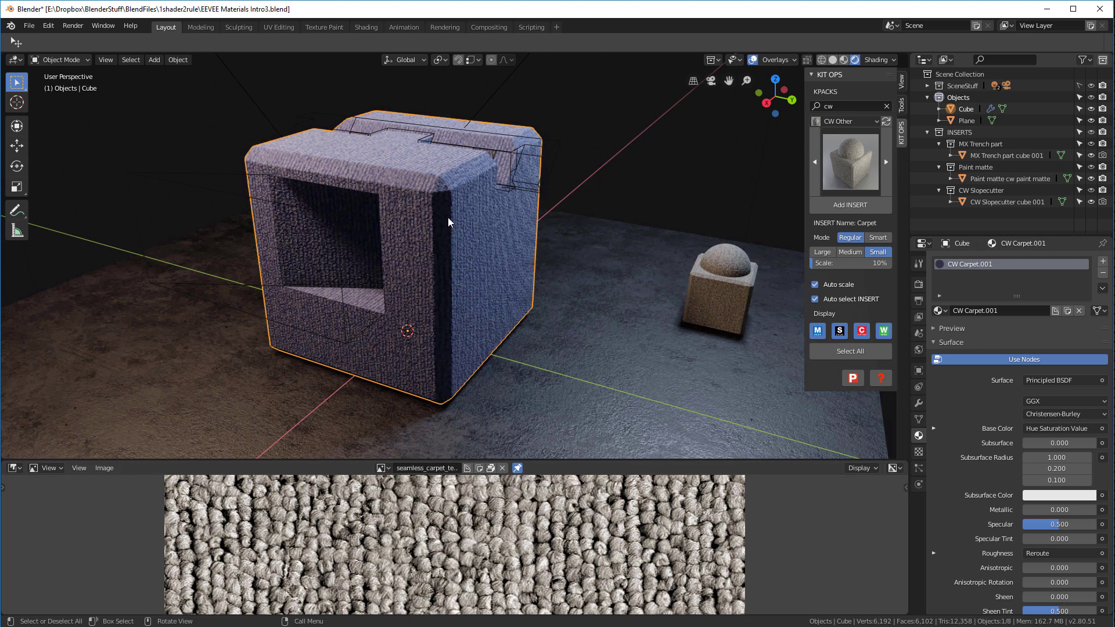
{"action": "left_click", "coordinate": [15, 468]}
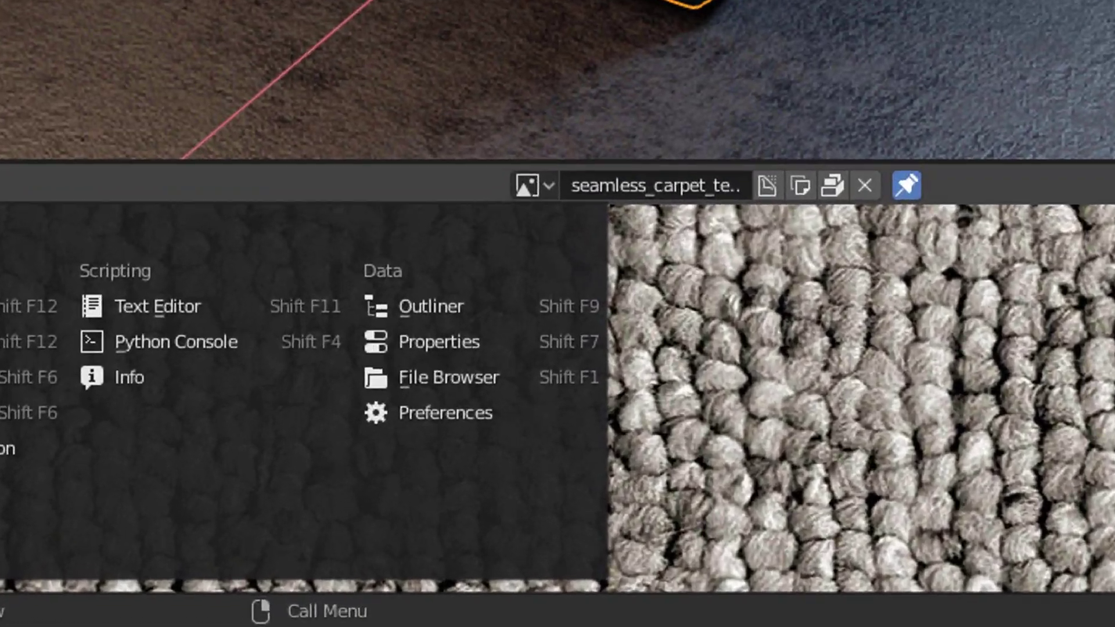
In the Shader Editor, enter the group node to check the carpet image's full name.
{"action": "left_click", "coordinate": [35, 531]}
{"action": "key", "text": "Tab"}
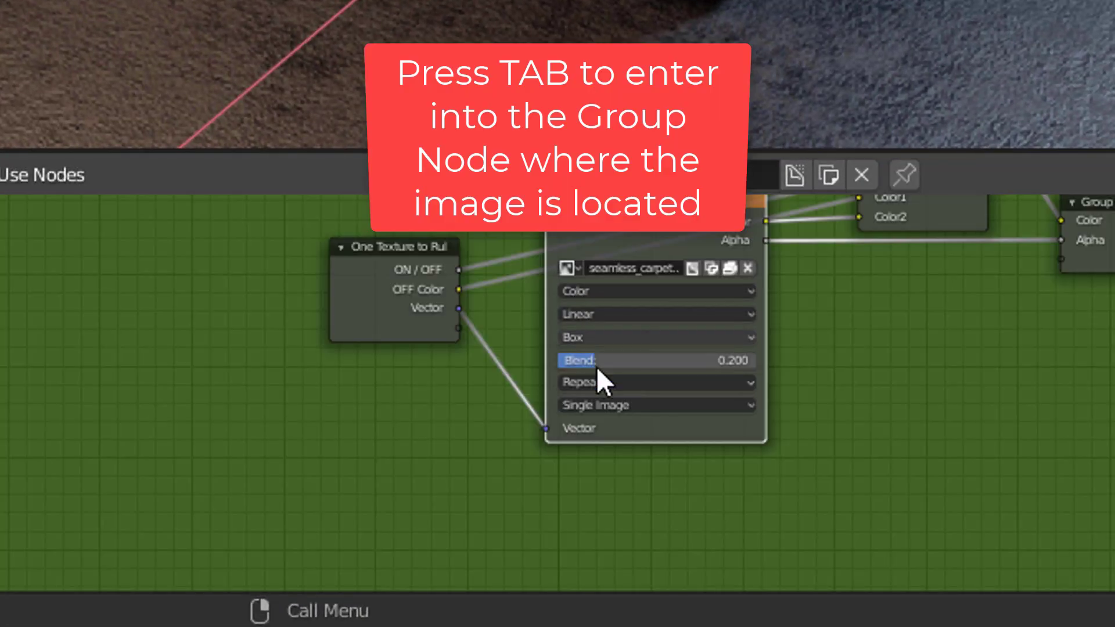
{"action": "scroll", "coordinate": [720, 247], "scroll_direction": "up", "scroll_amount": 4}
{"action": "left_click", "coordinate": [585, 294]}
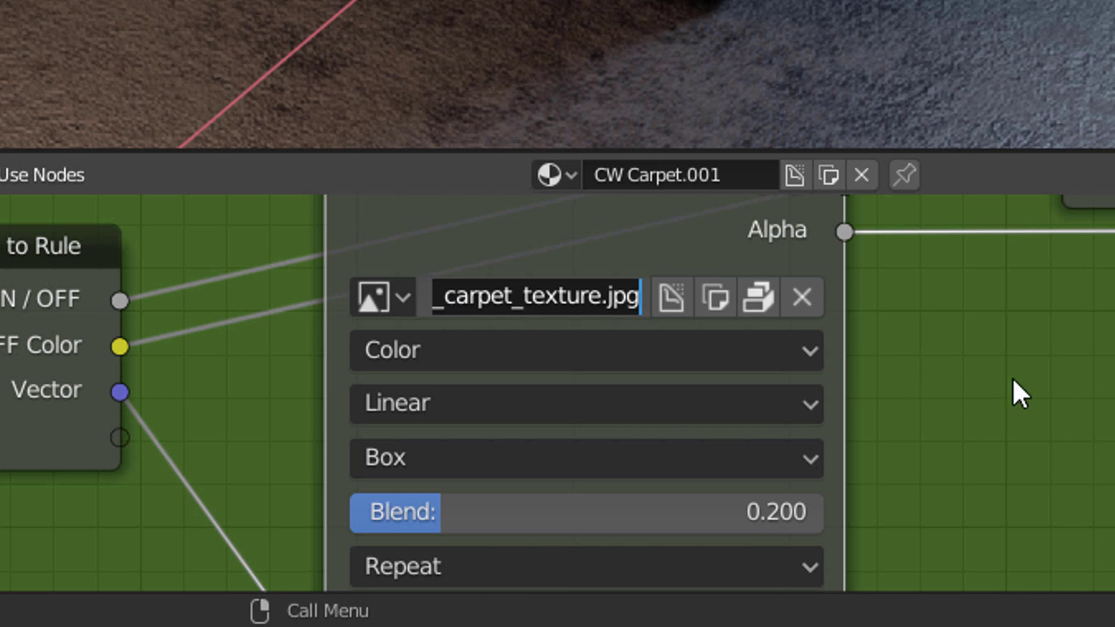
{"action": "key", "text": "Return"}
{"action": "key", "text": "Tab"}
Switch the bottom area to the Image Editor and display seamless_carpet_texture.jpg.001.
{"action": "left_click", "coordinate": [1, 175]}
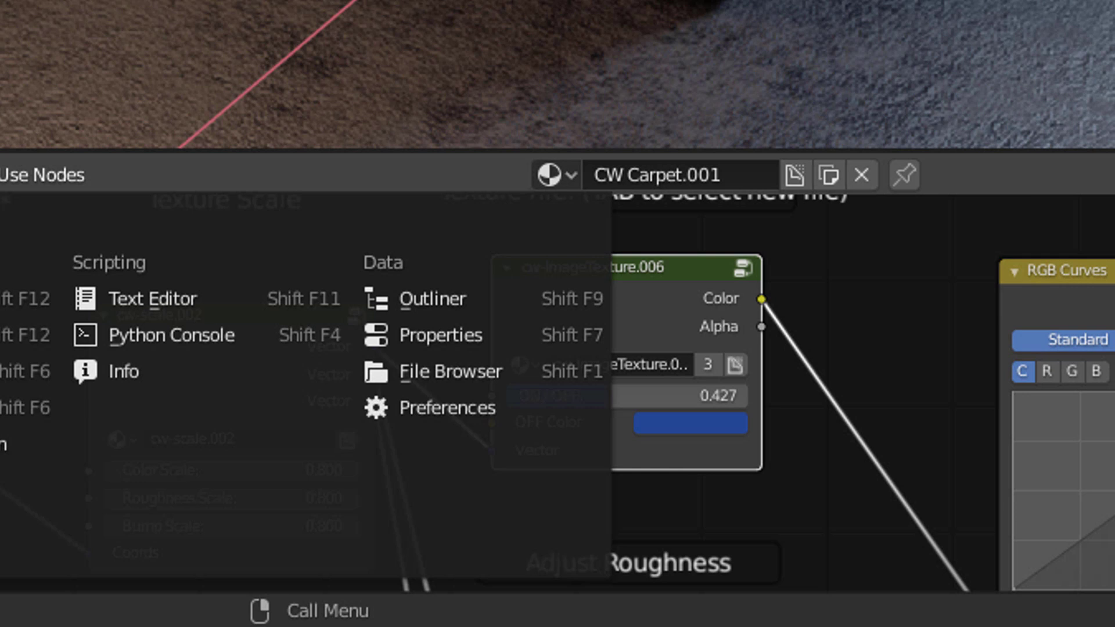
{"action": "key", "text": "shift+F10"}
{"action": "left_click", "coordinate": [555, 178]}
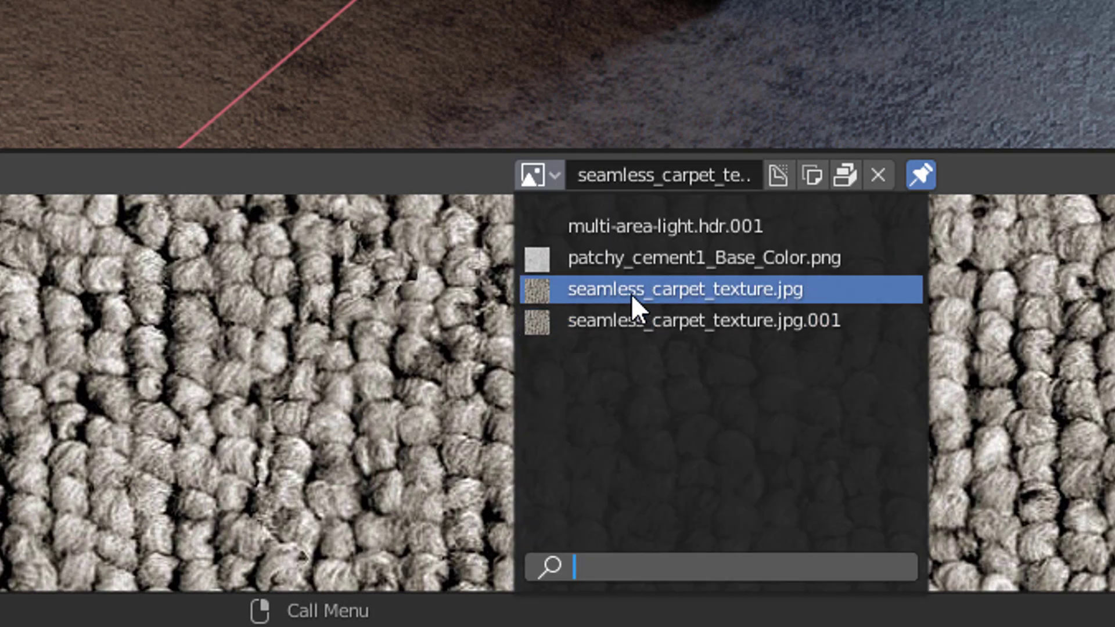
{"action": "left_click", "coordinate": [663, 320]}
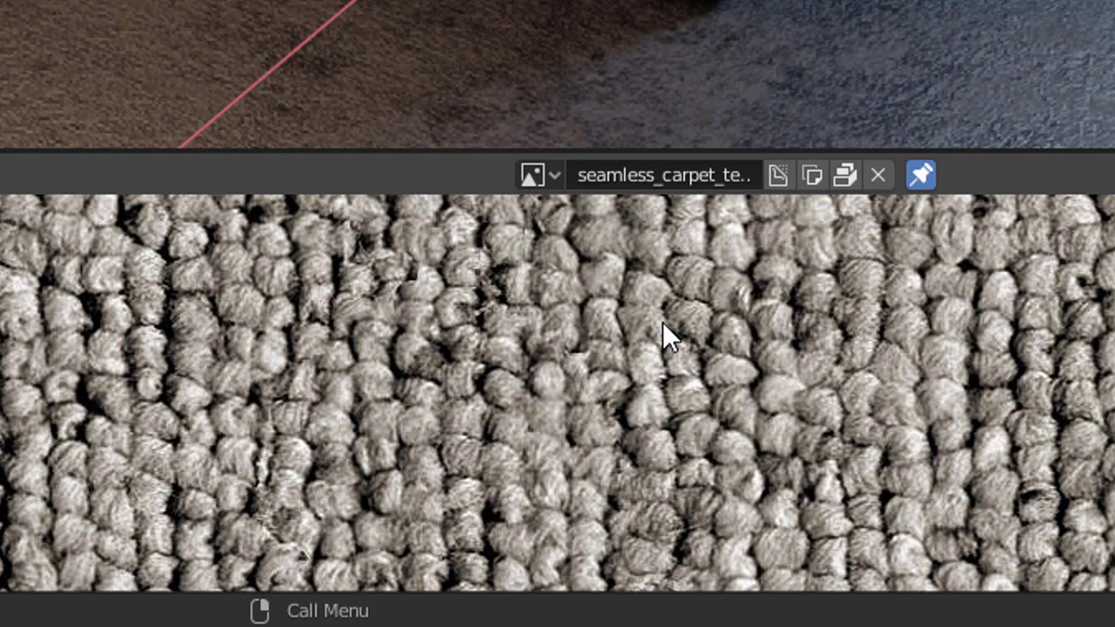
Clear the viewer image, restore the Shader Editor, and unlink CW Carpet from the small cube.
{"action": "left_click", "coordinate": [875, 173]}
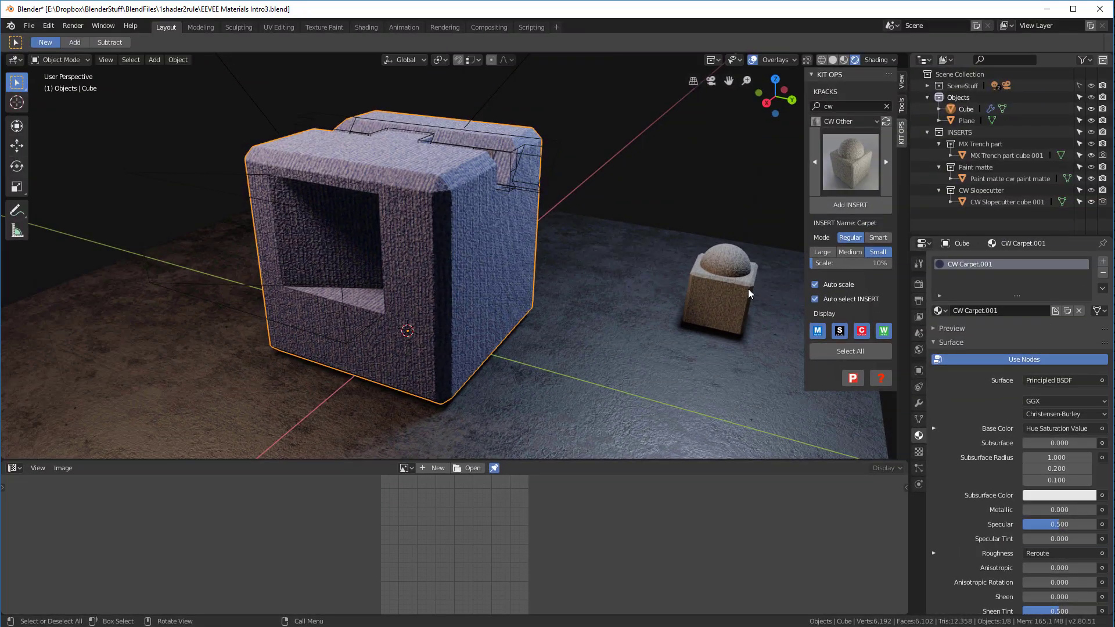
{"action": "left_click", "coordinate": [19, 468]}
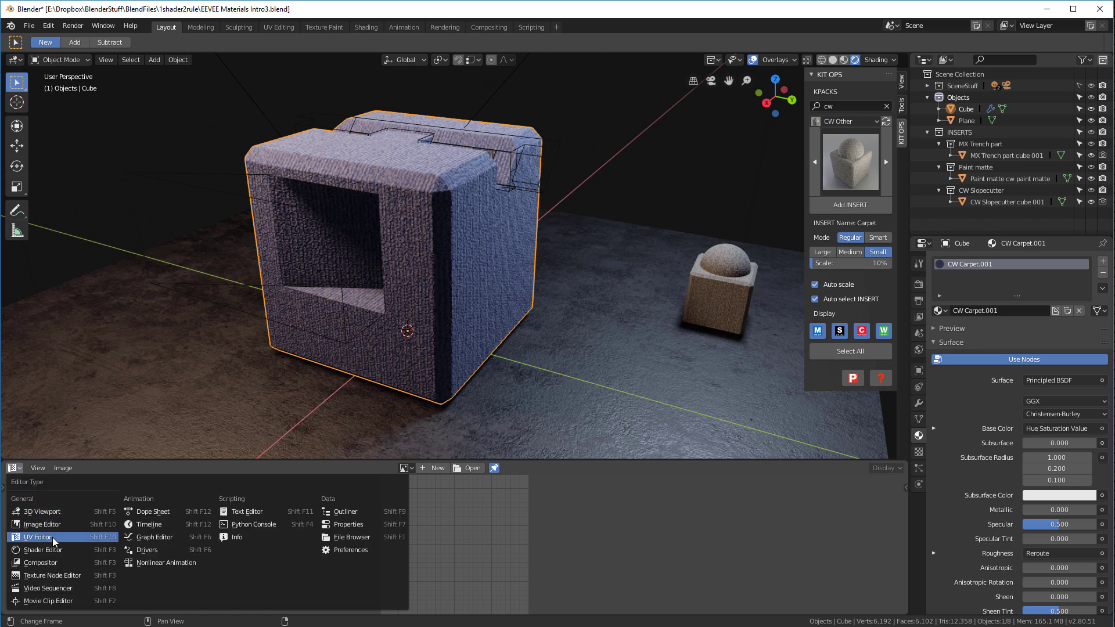
{"action": "left_click", "coordinate": [55, 547]}
{"action": "left_click", "coordinate": [729, 301]}
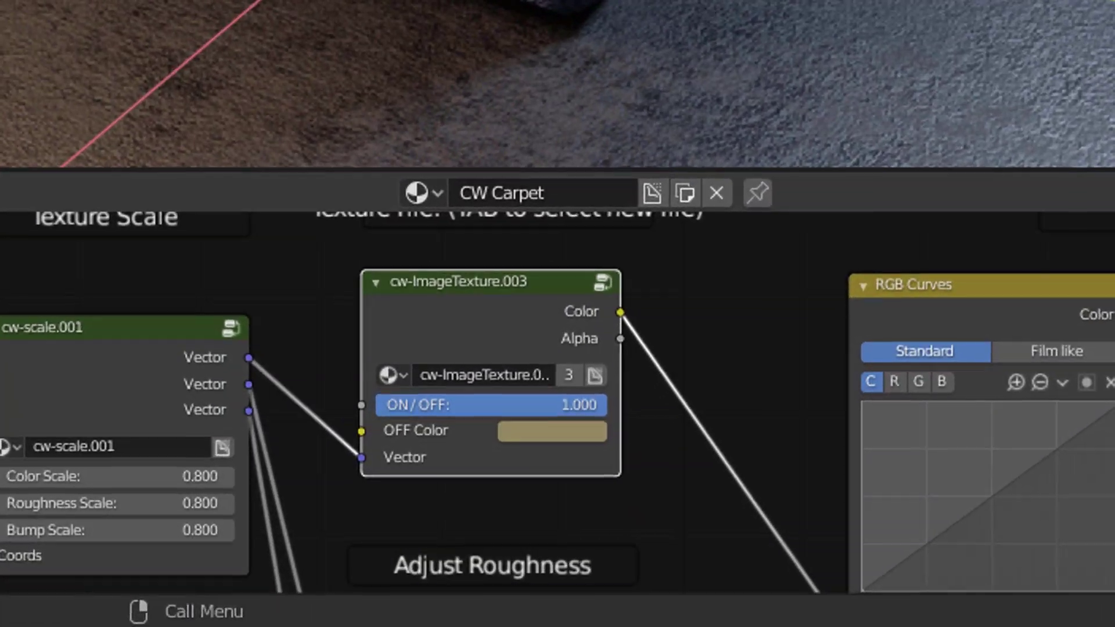
{"action": "left_click", "coordinate": [716, 194]}
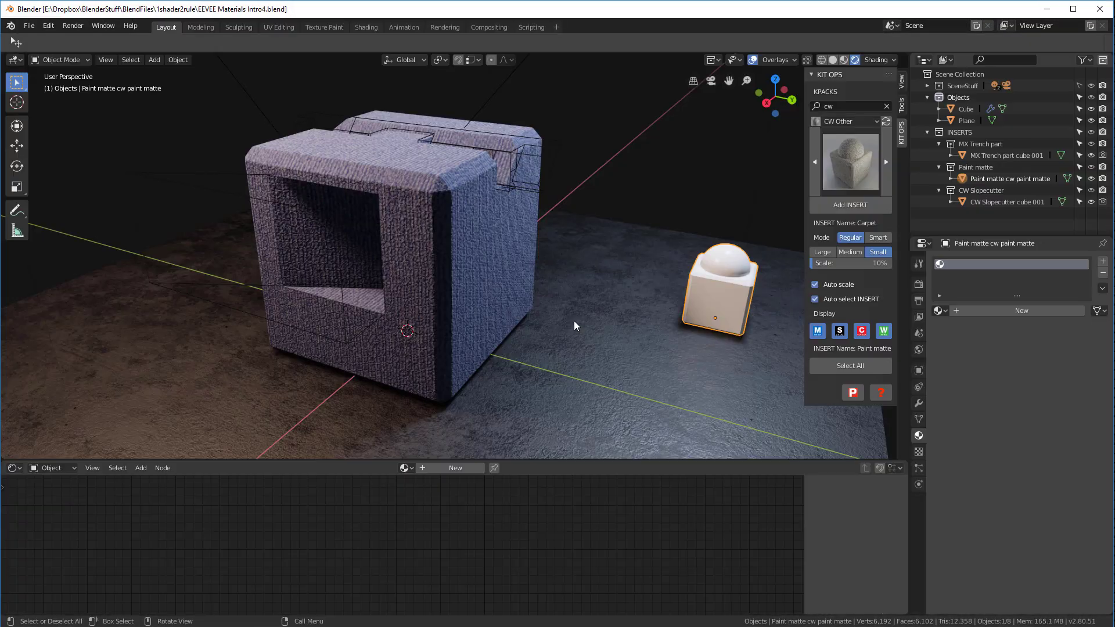
Verify the big cube still uses CW Carpet.001 and review which images remain in the Image Editor list.
{"action": "right_click", "coordinate": [574, 320]}
{"action": "left_click", "coordinate": [560, 311]}
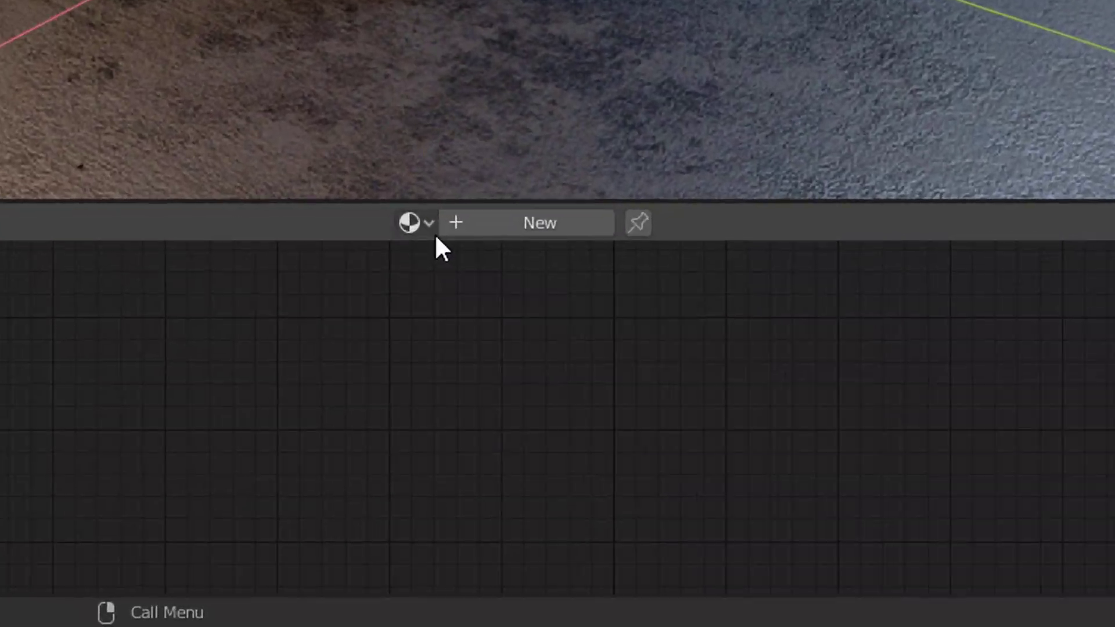
{"action": "left_click", "coordinate": [415, 411]}
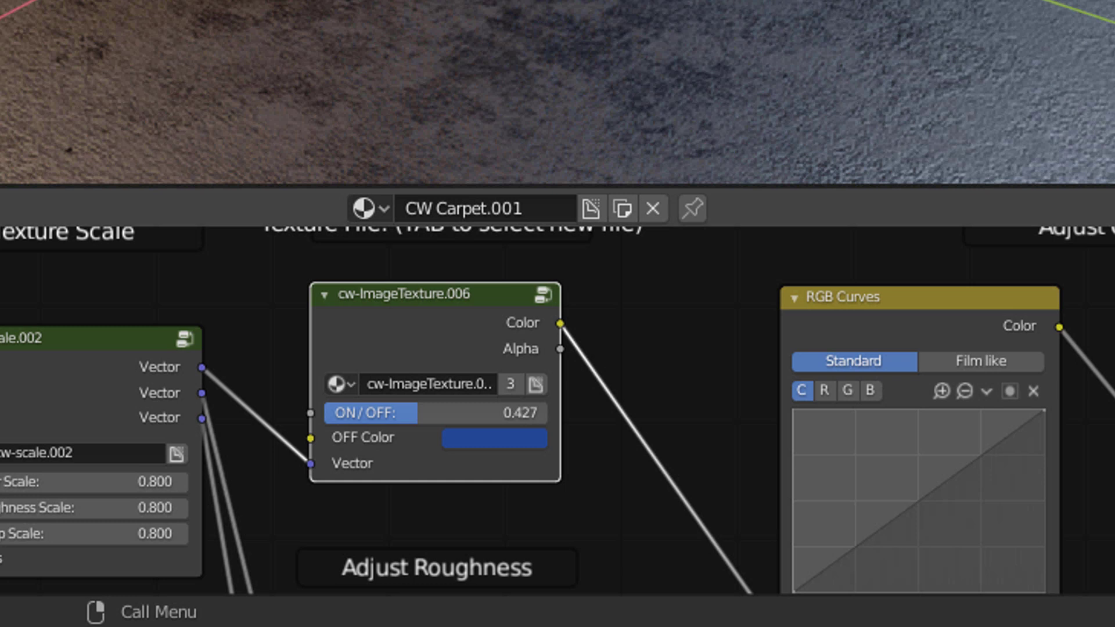
{"action": "key", "text": "shift+F10"}
{"action": "left_click", "coordinate": [410, 209]}
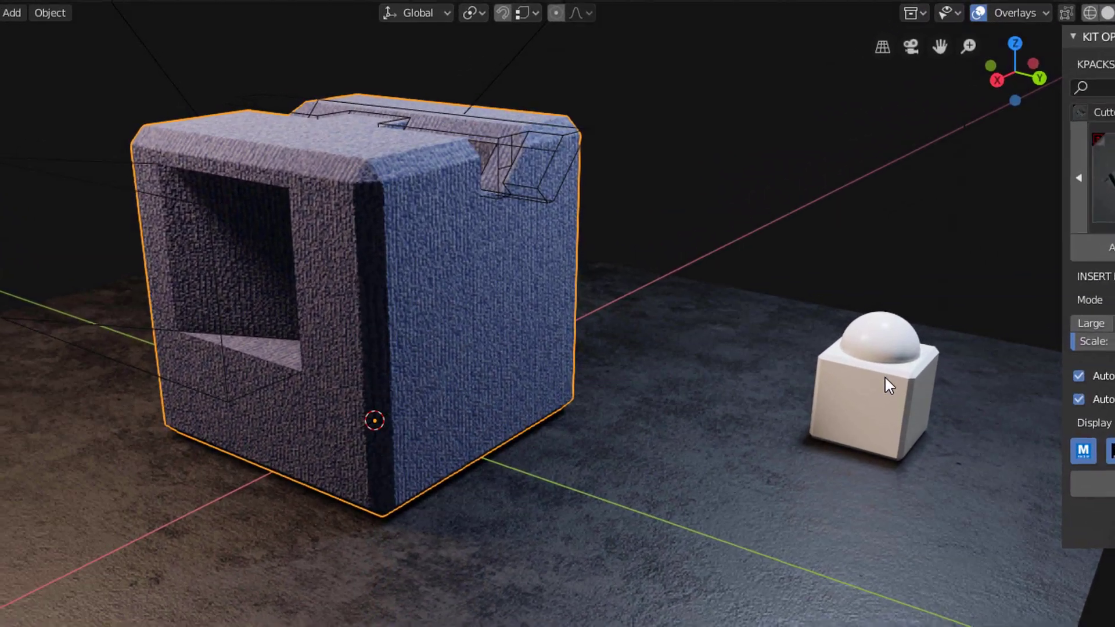
Copy the big cube's CW Carpet.001 material onto the small white cube with Copy Material to Selected.
{"action": "left_click", "coordinate": [677, 288]}
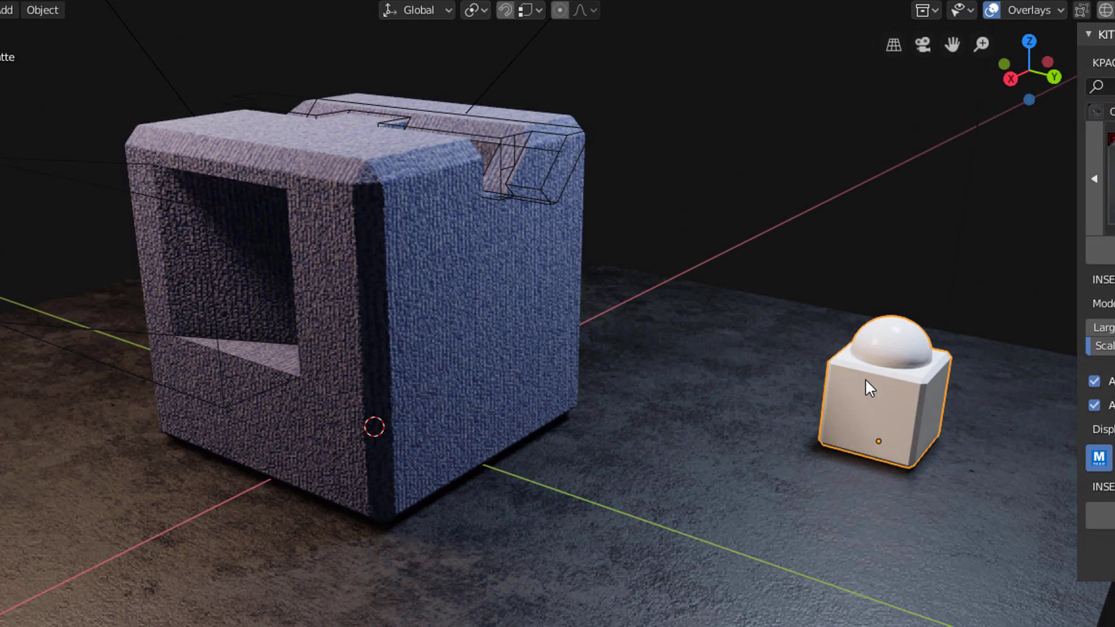
{"action": "left_click", "coordinate": [504, 320], "text": "shift"}
{"action": "key", "text": "q"}
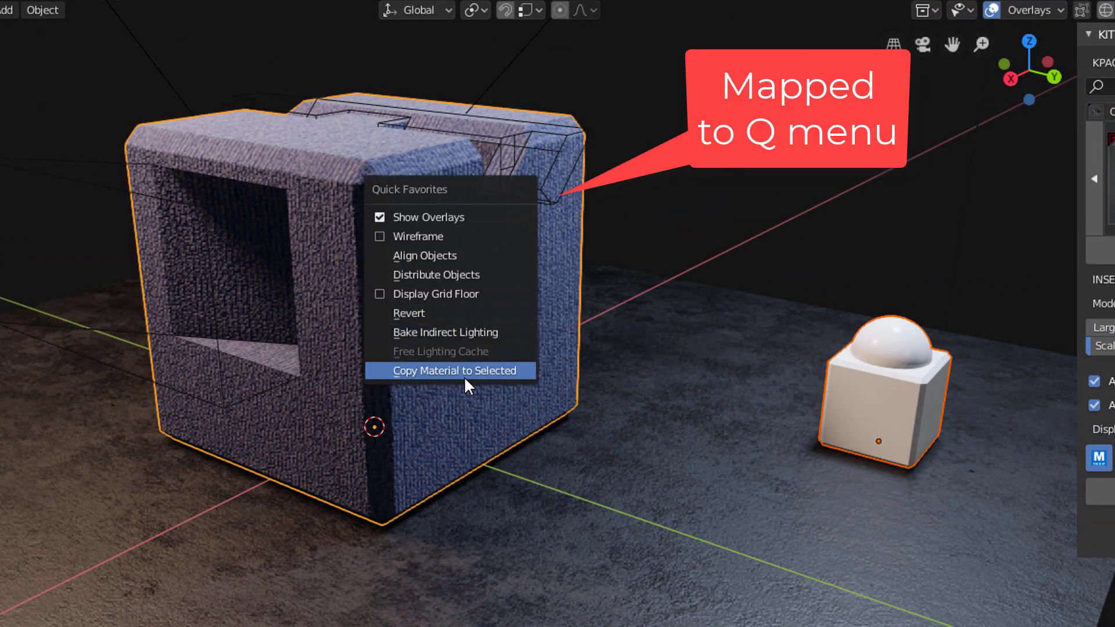
{"action": "left_click", "coordinate": [462, 372]}
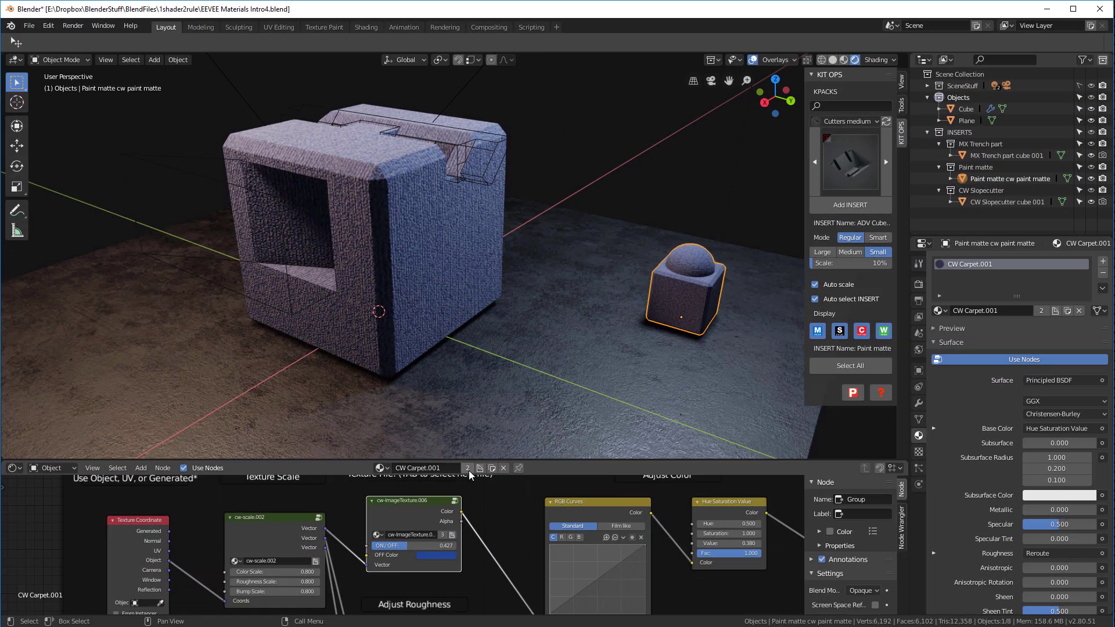
Make the small cube's material a single-user CW Carpet.000 with ON/OFF at 1.000, then compare both cubes.
{"action": "left_click", "coordinate": [1042, 311]}
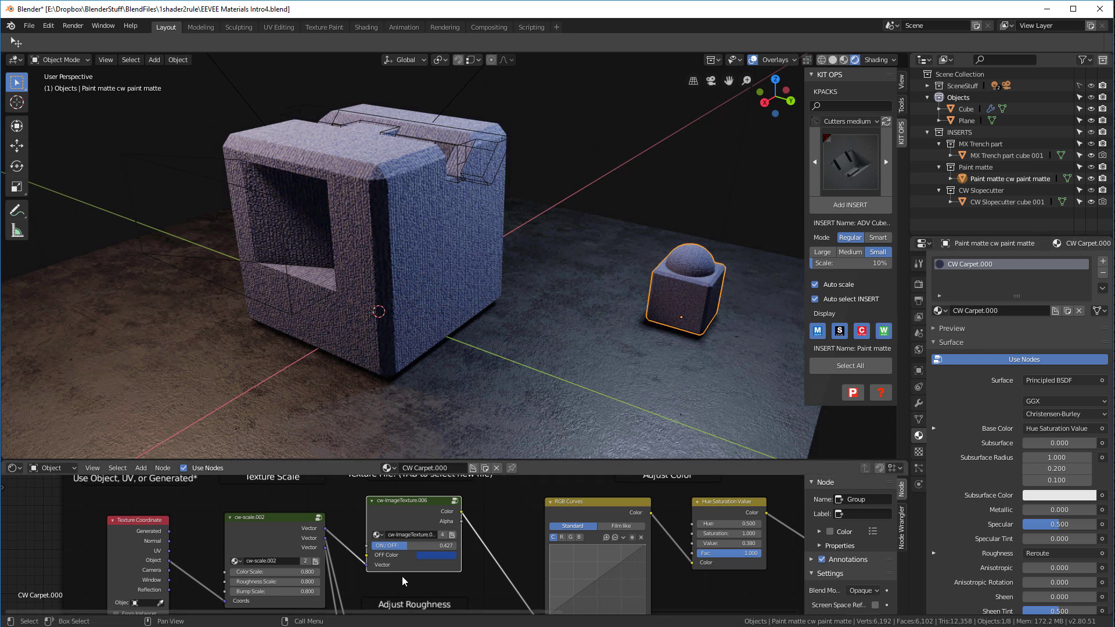
{"action": "left_click_drag", "start_coordinate": [400, 549], "coordinate": [512, 549]}
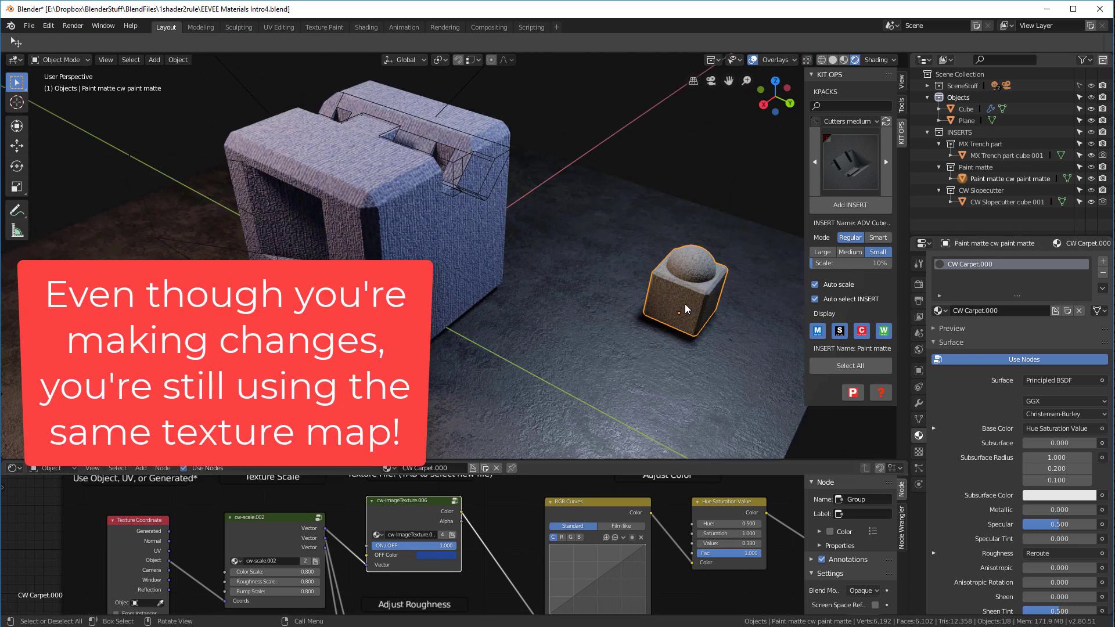
{"action": "left_click", "coordinate": [472, 221]}
{"action": "left_click", "coordinate": [684, 293]}
{"action": "left_click", "coordinate": [447, 265]}
{"action": "left_click", "coordinate": [679, 295]}
{"action": "mouse_move", "coordinate": [619, 316]}
{"action": "middle_mouse_down"}
{"action": "mouse_move", "coordinate": [604, 305]}
{"action": "mouse_move", "coordinate": [640, 299]}
{"action": "mouse_move", "coordinate": [594, 306]}
{"action": "mouse_move", "coordinate": [616, 302]}
{"action": "middle_mouse_up"}
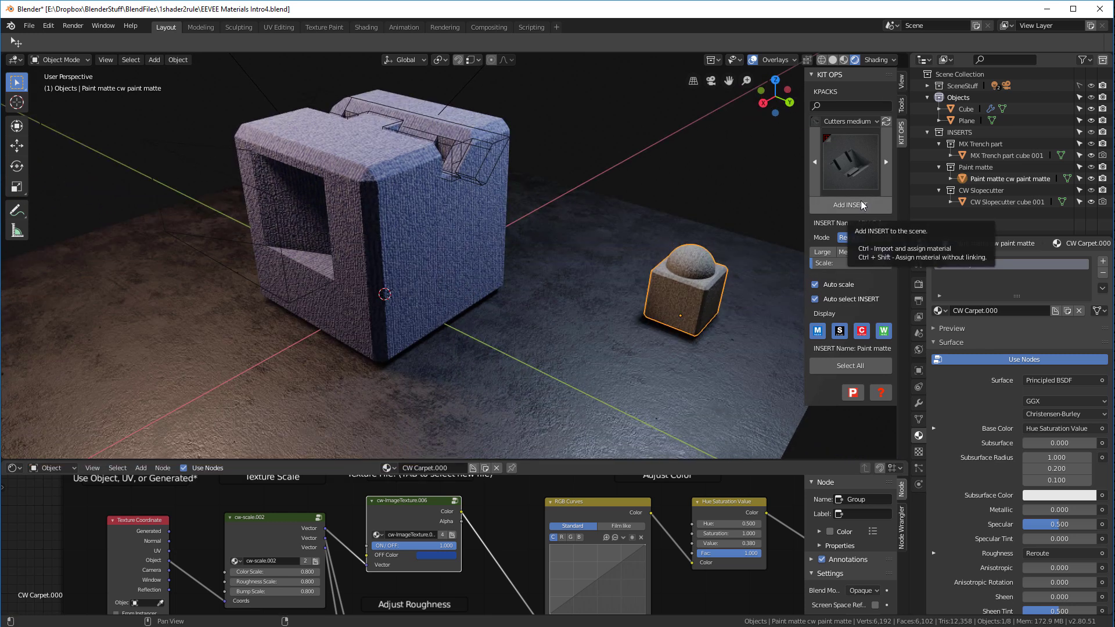